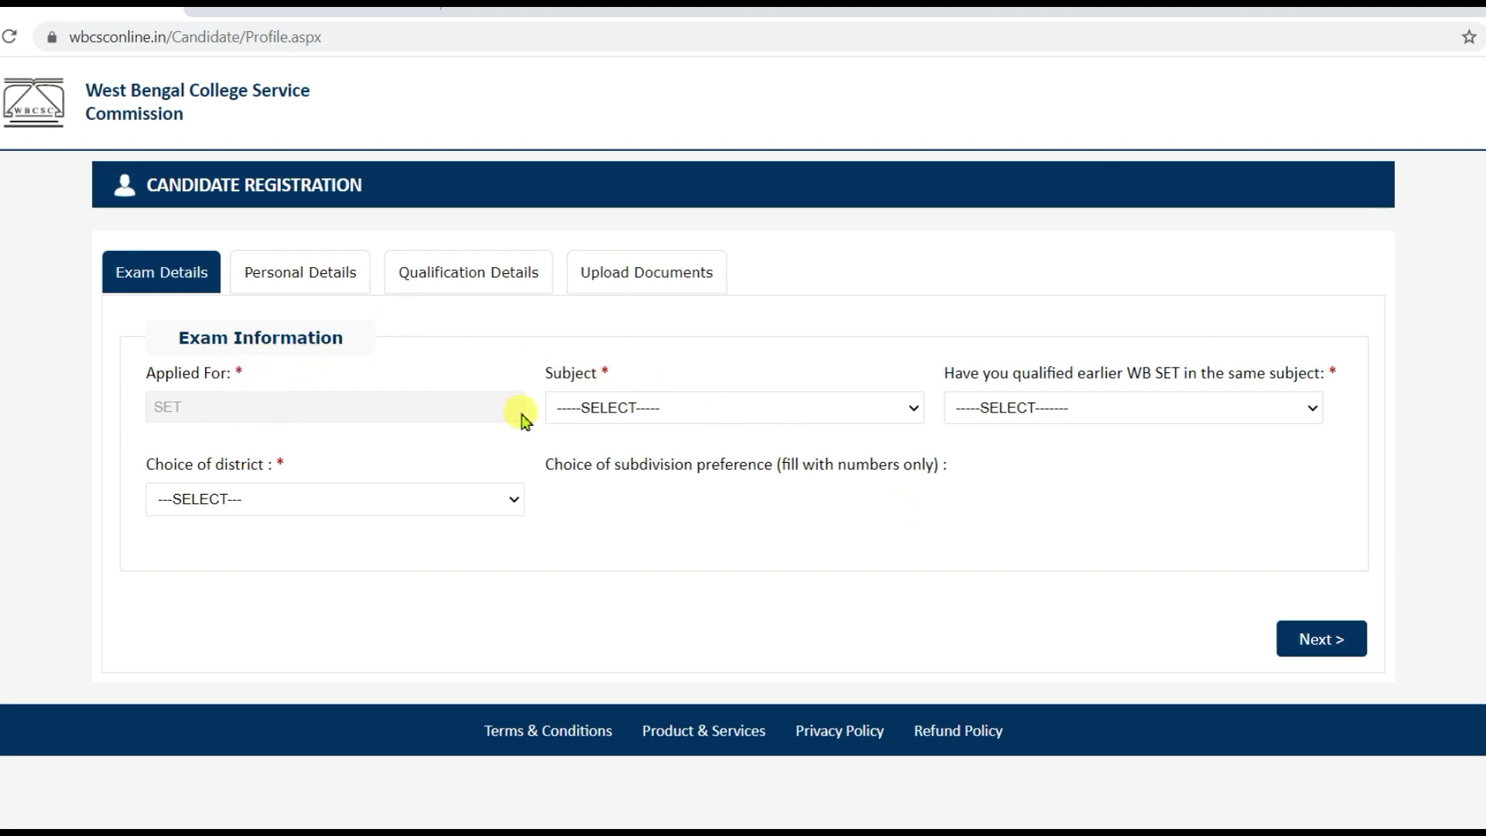
- Pick ENVIRONMENTAL SCIENCES (CODE - 33) as the subject and answer NO to earlier WB SET qualification
left_click(813, 407)
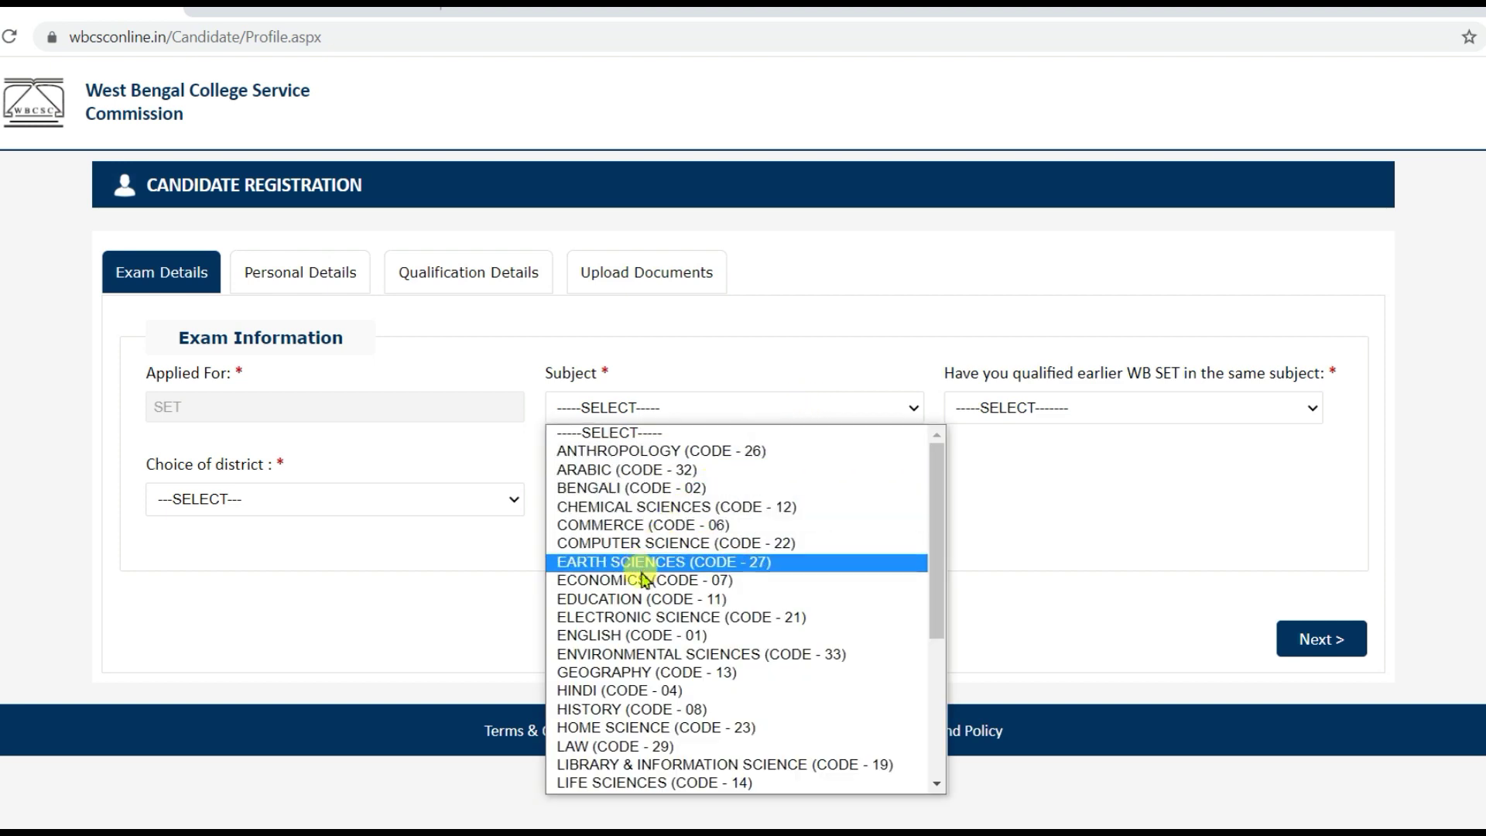
left_click(635, 655)
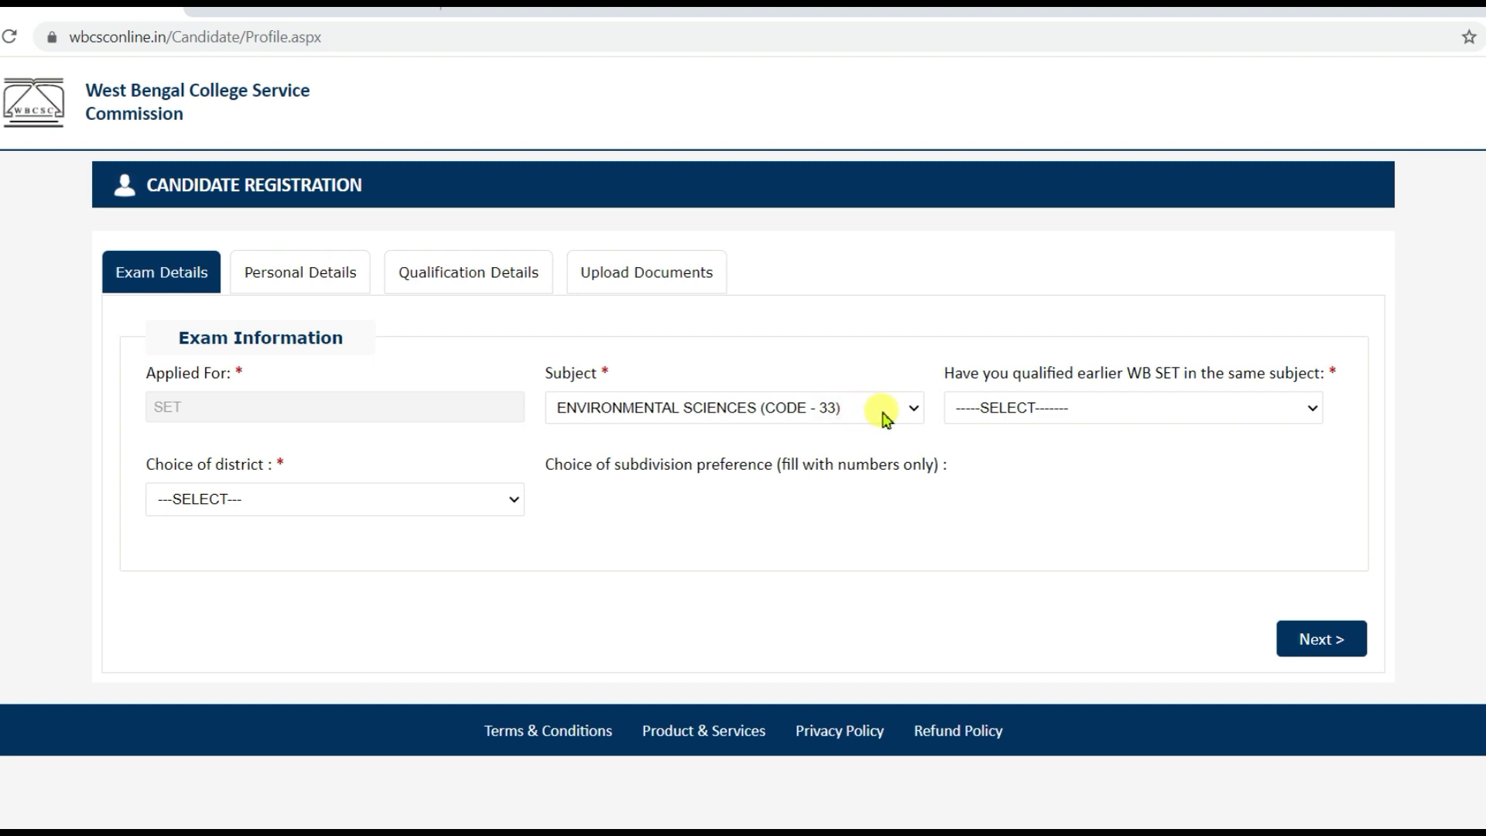
left_click(1181, 415)
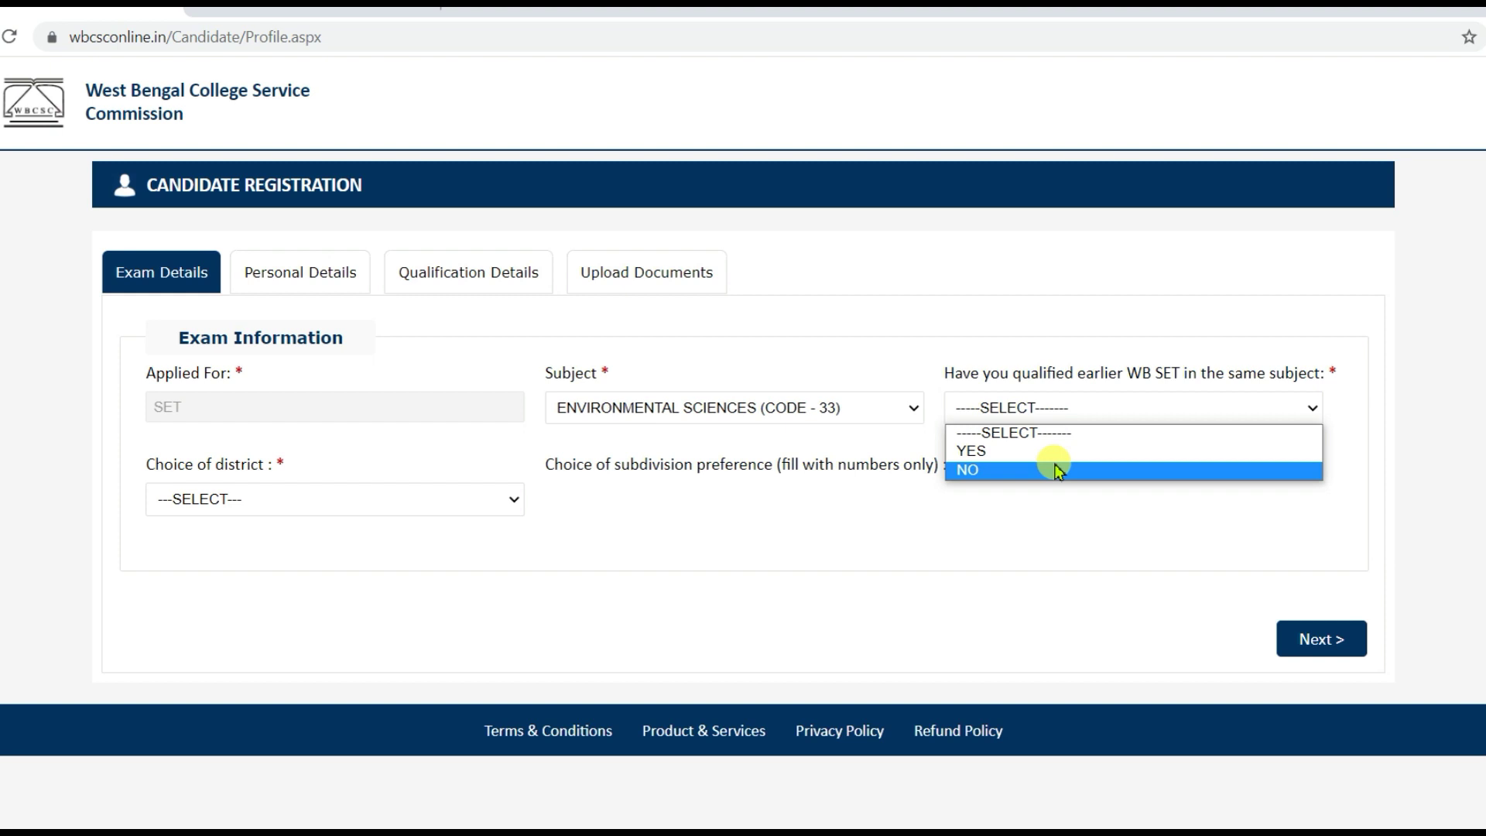
left_click(1057, 472)
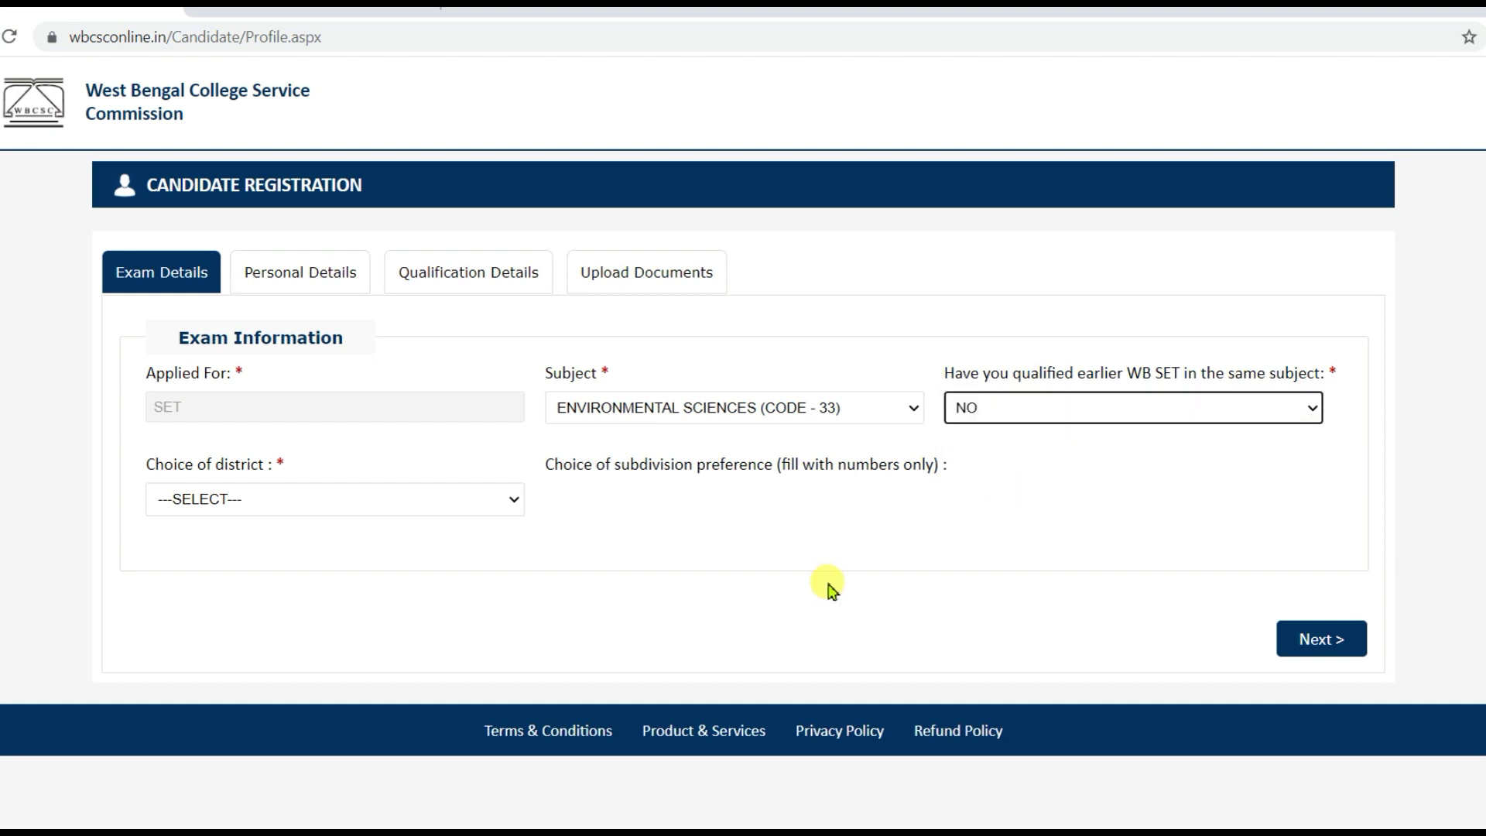
- Choose PASCHIM MEDINIPORE as the district of choice
left_click(514, 503)
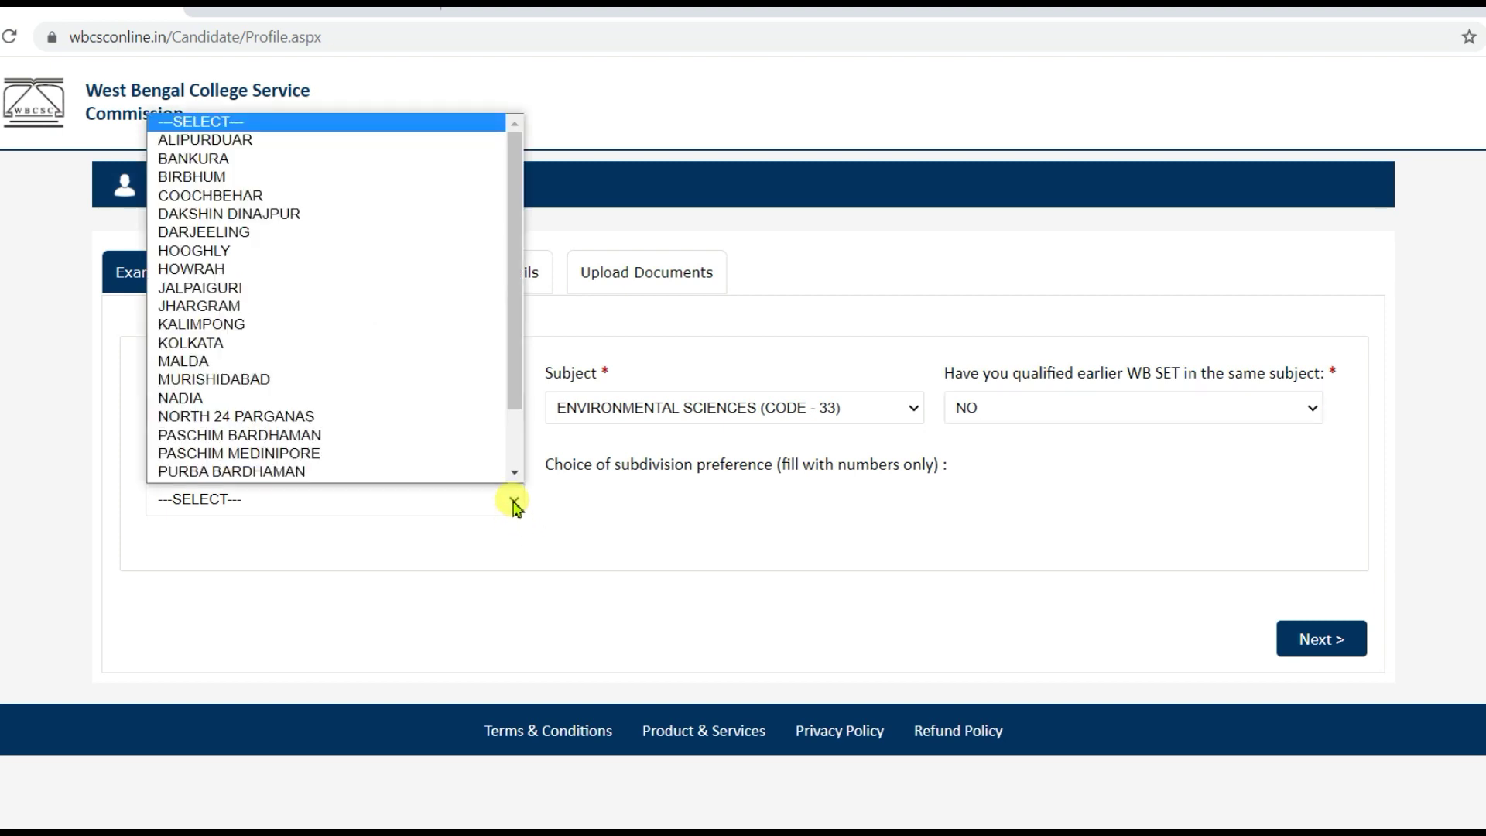
scroll(451, 451, "down", 1)
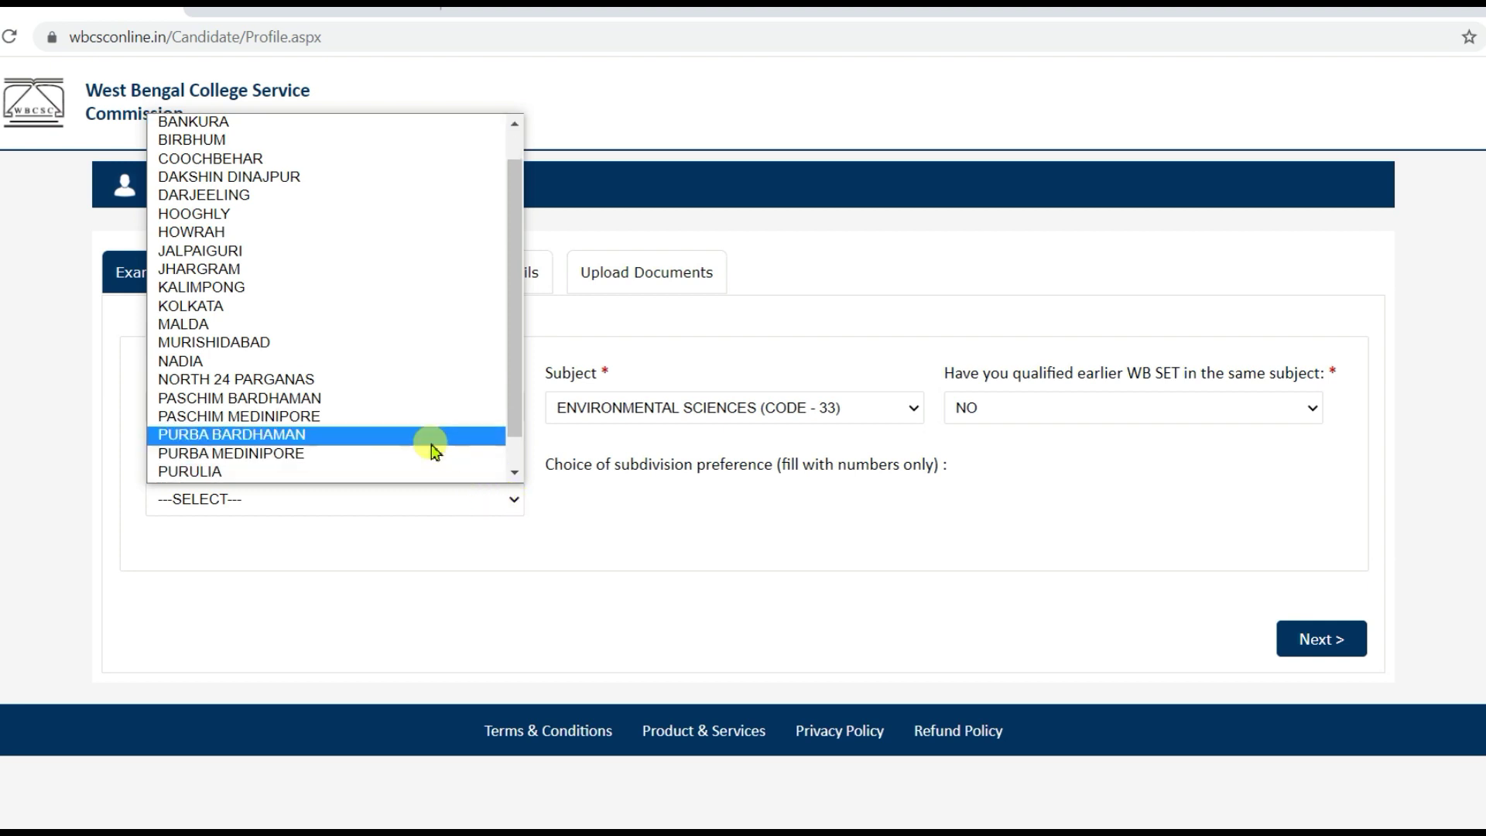
left_click(367, 417)
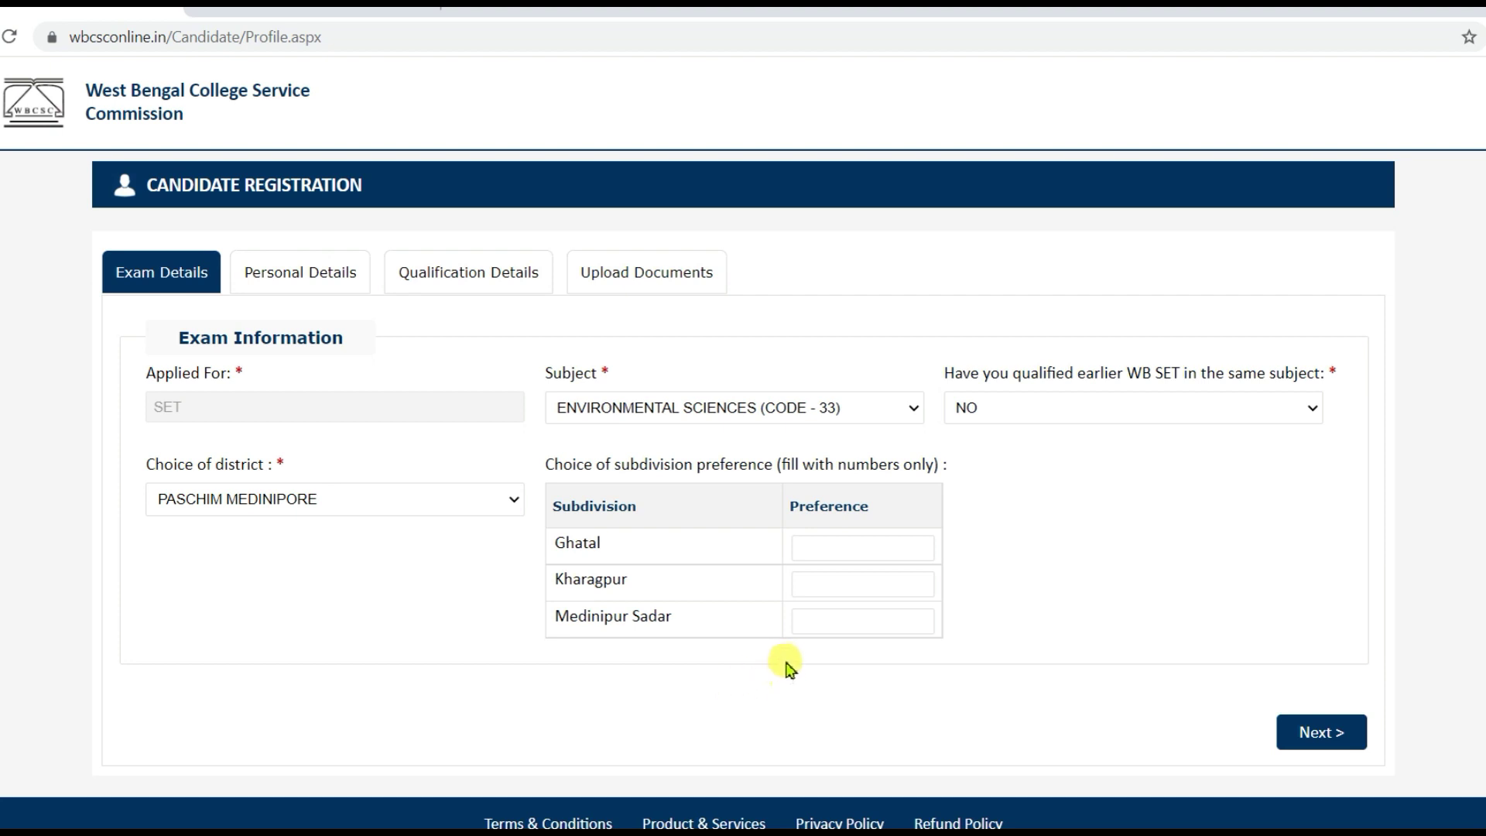
- Rank subdivisions Ghatal 1, Kharagpur 3, Medinipur Sadar 2 and save the exam details
left_click(828, 551)
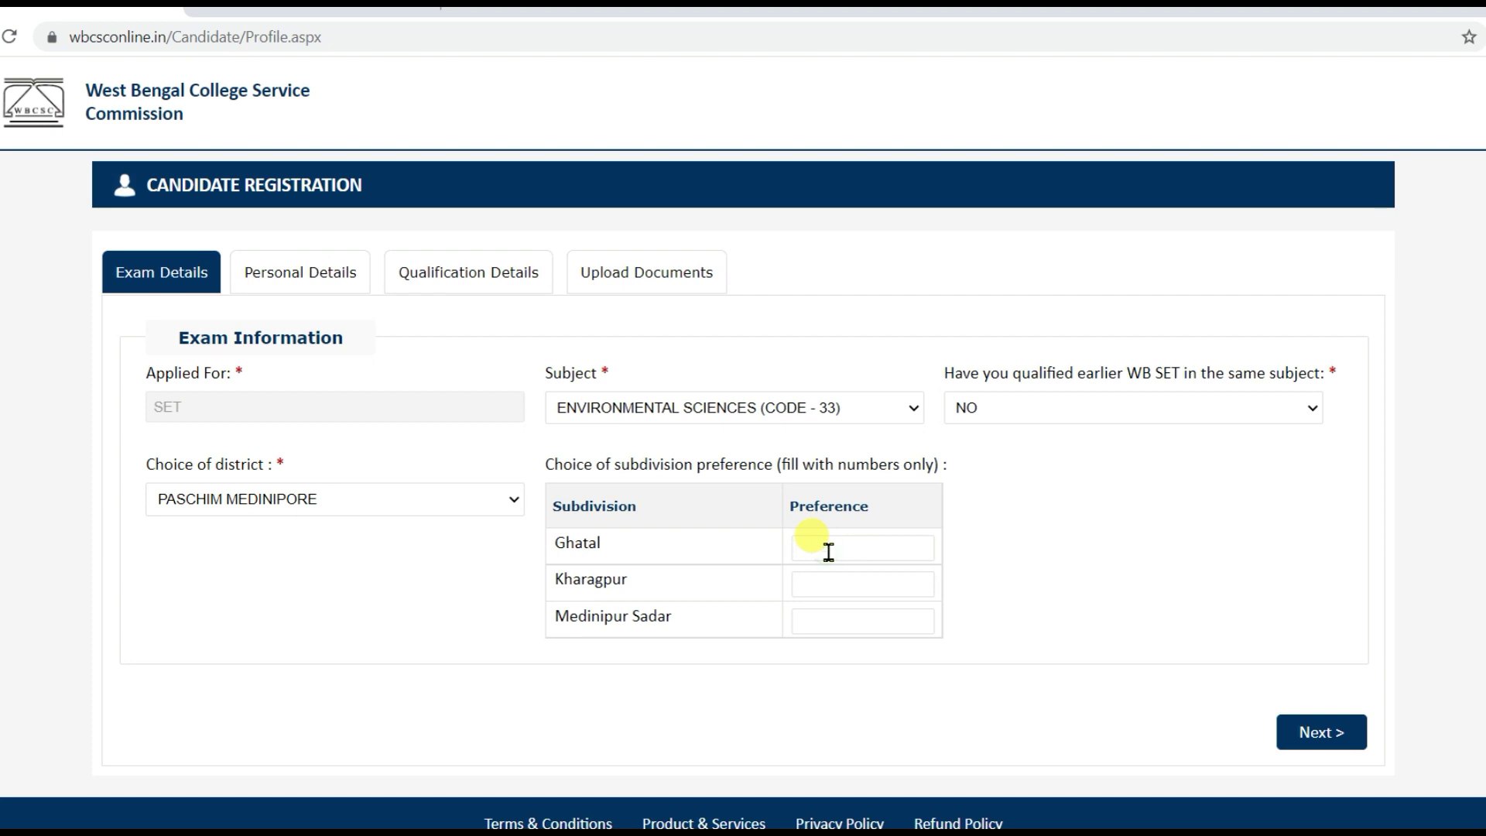
type("1")
left_click(832, 586)
type("3")
left_click(831, 620)
type("2")
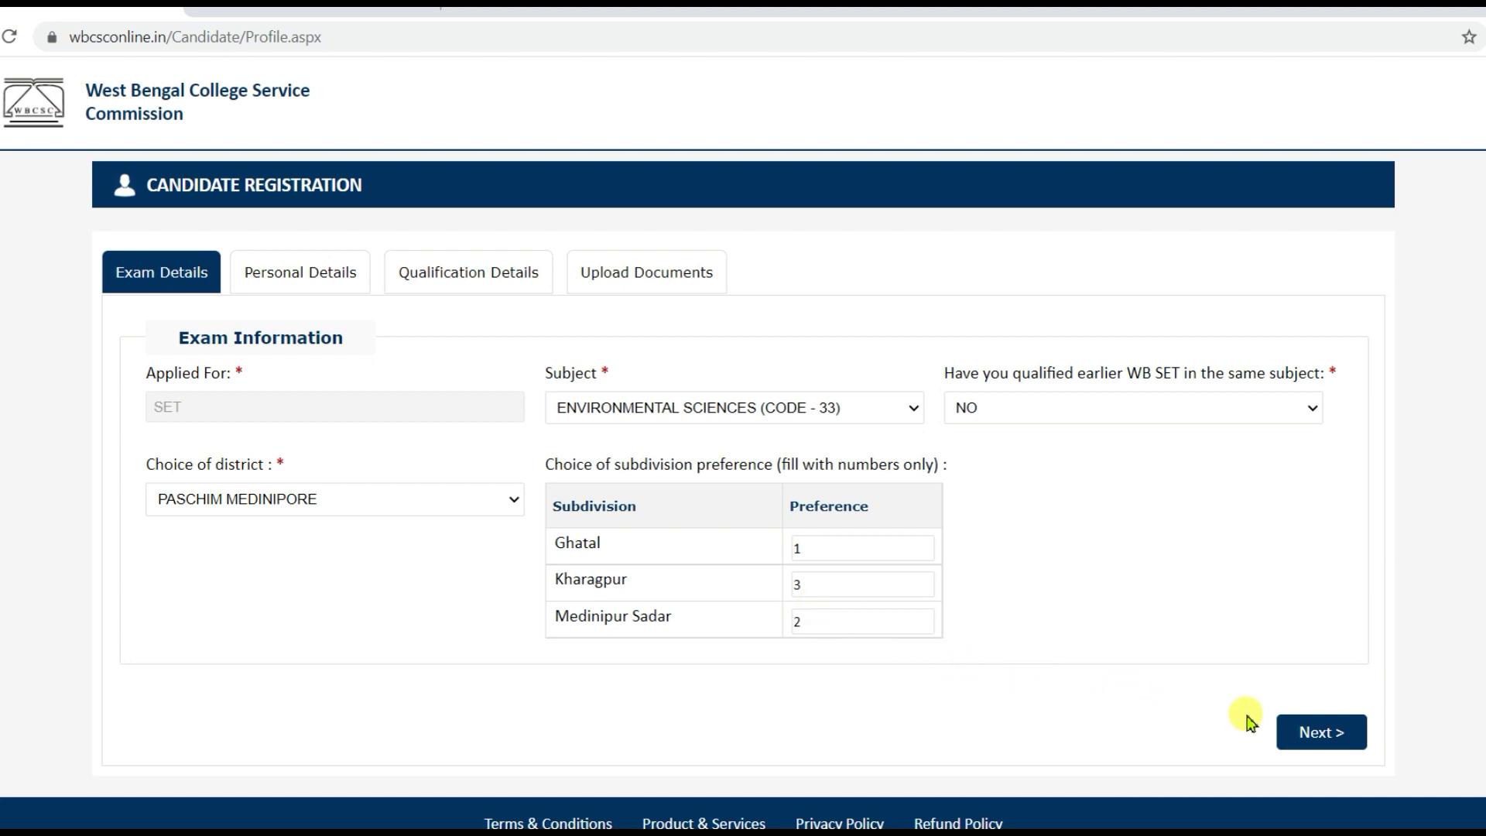
left_click(1333, 733)
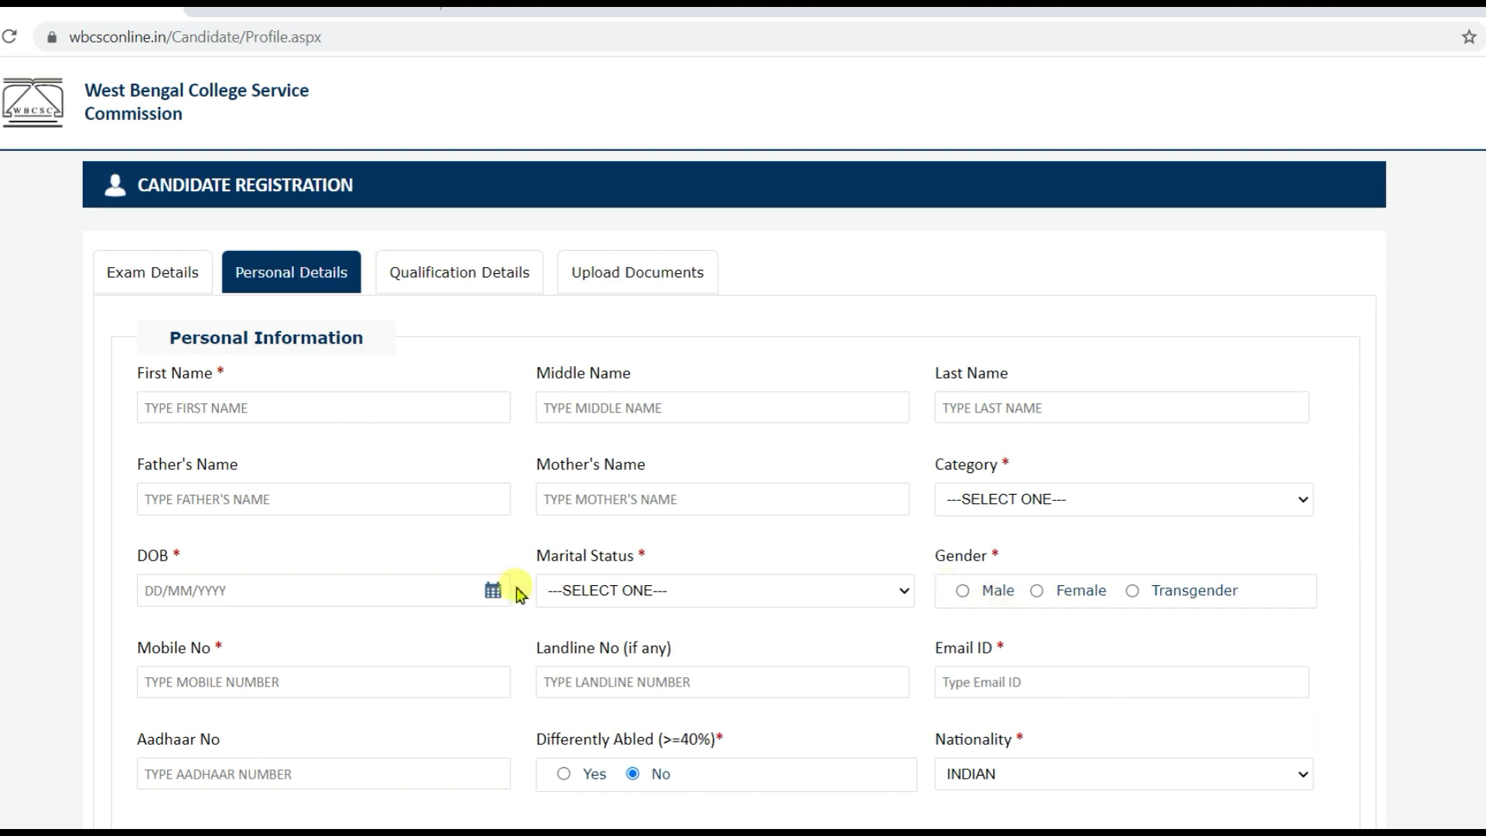
- Scroll through the empty Personal Details form and back to the top
scroll(379, 645, "down", 7)
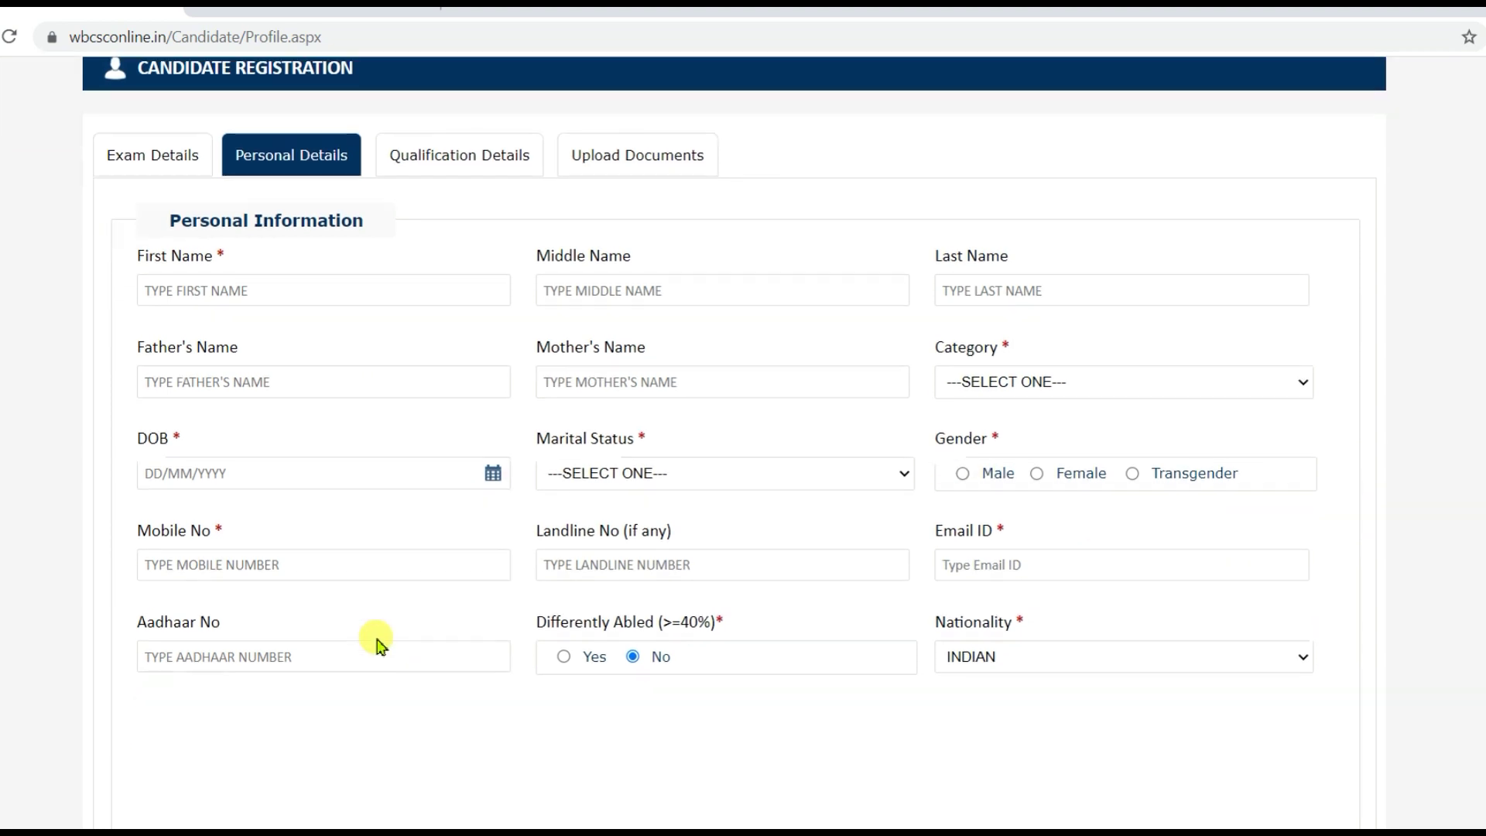
scroll(379, 645, "down", 7)
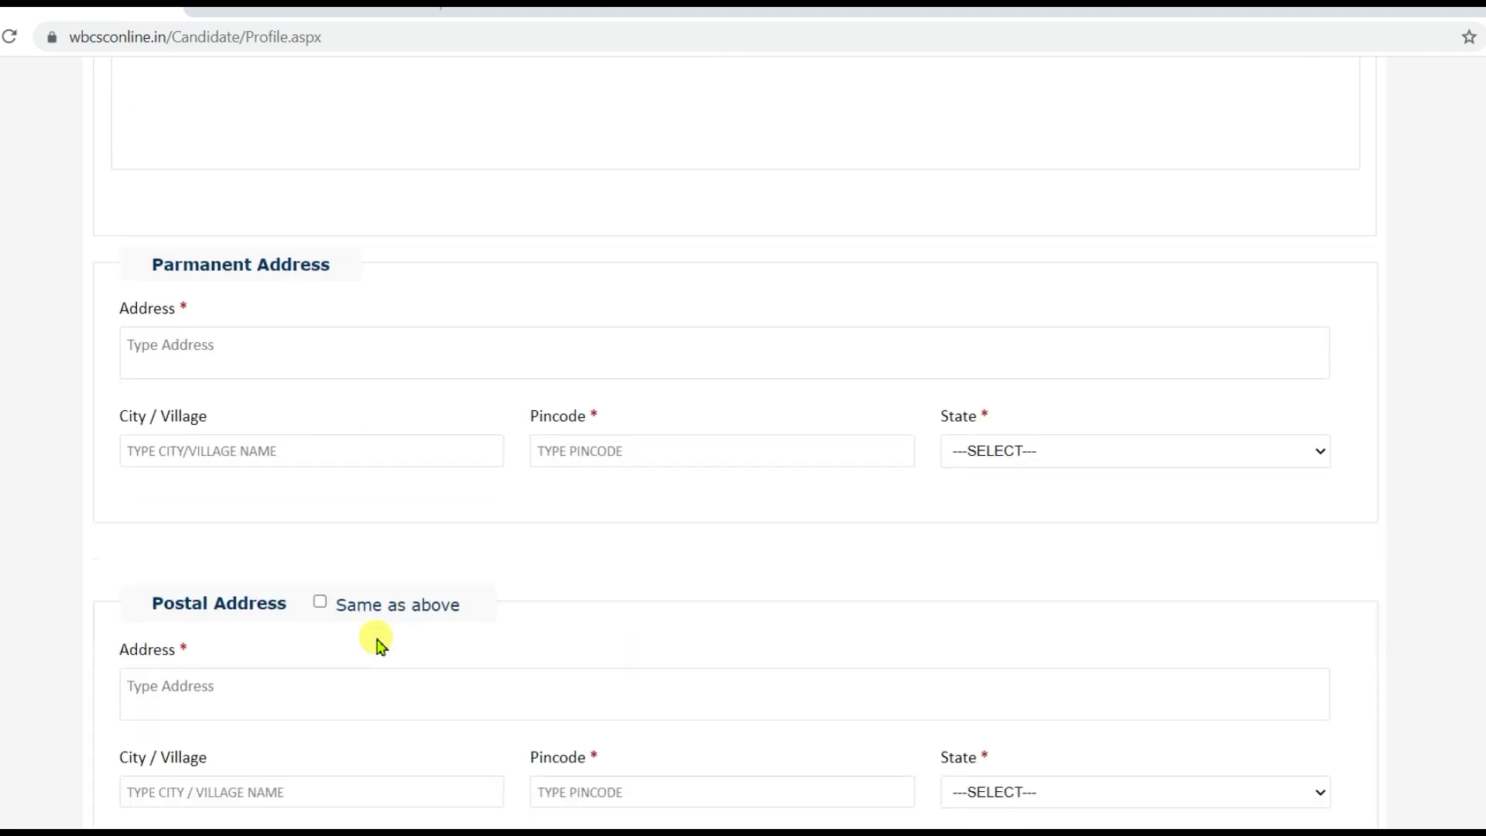
scroll(379, 645, "up", 14)
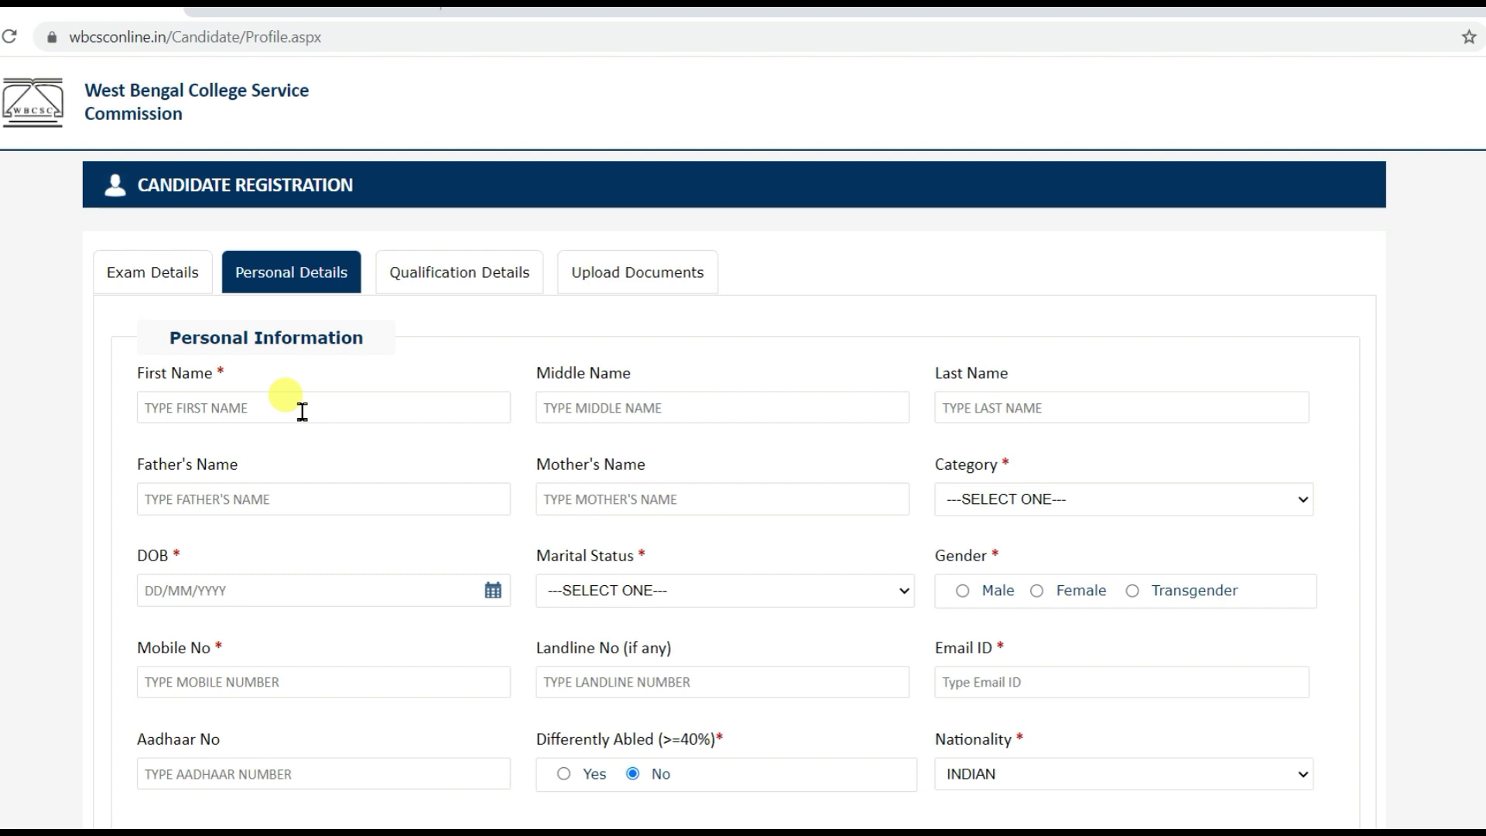
- Fill the First Name, Last Name, Father's Name and Mother's Name fields with the candidate's details
left_click(980, 410)
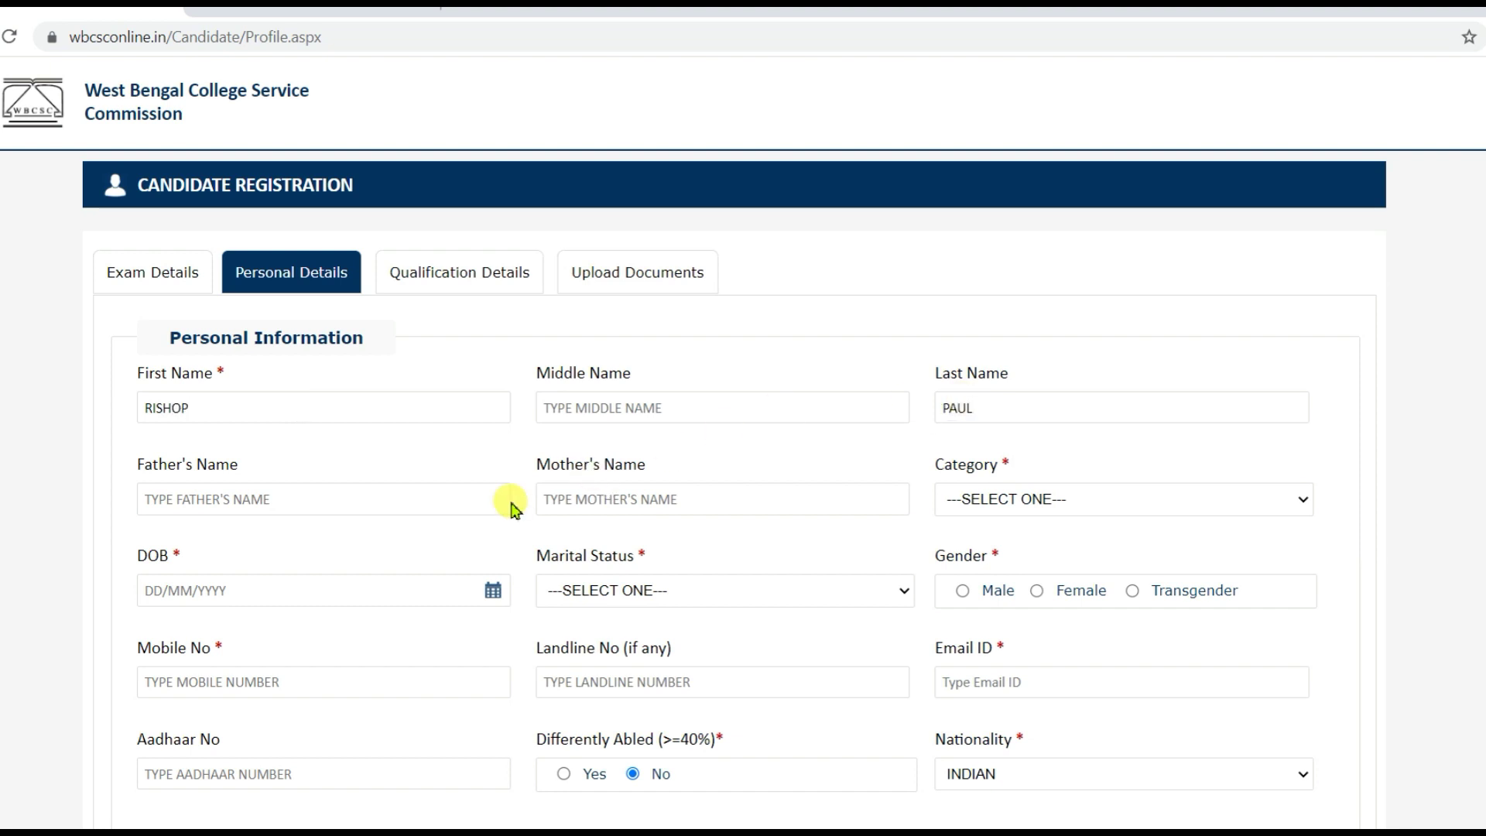
left_click(397, 508)
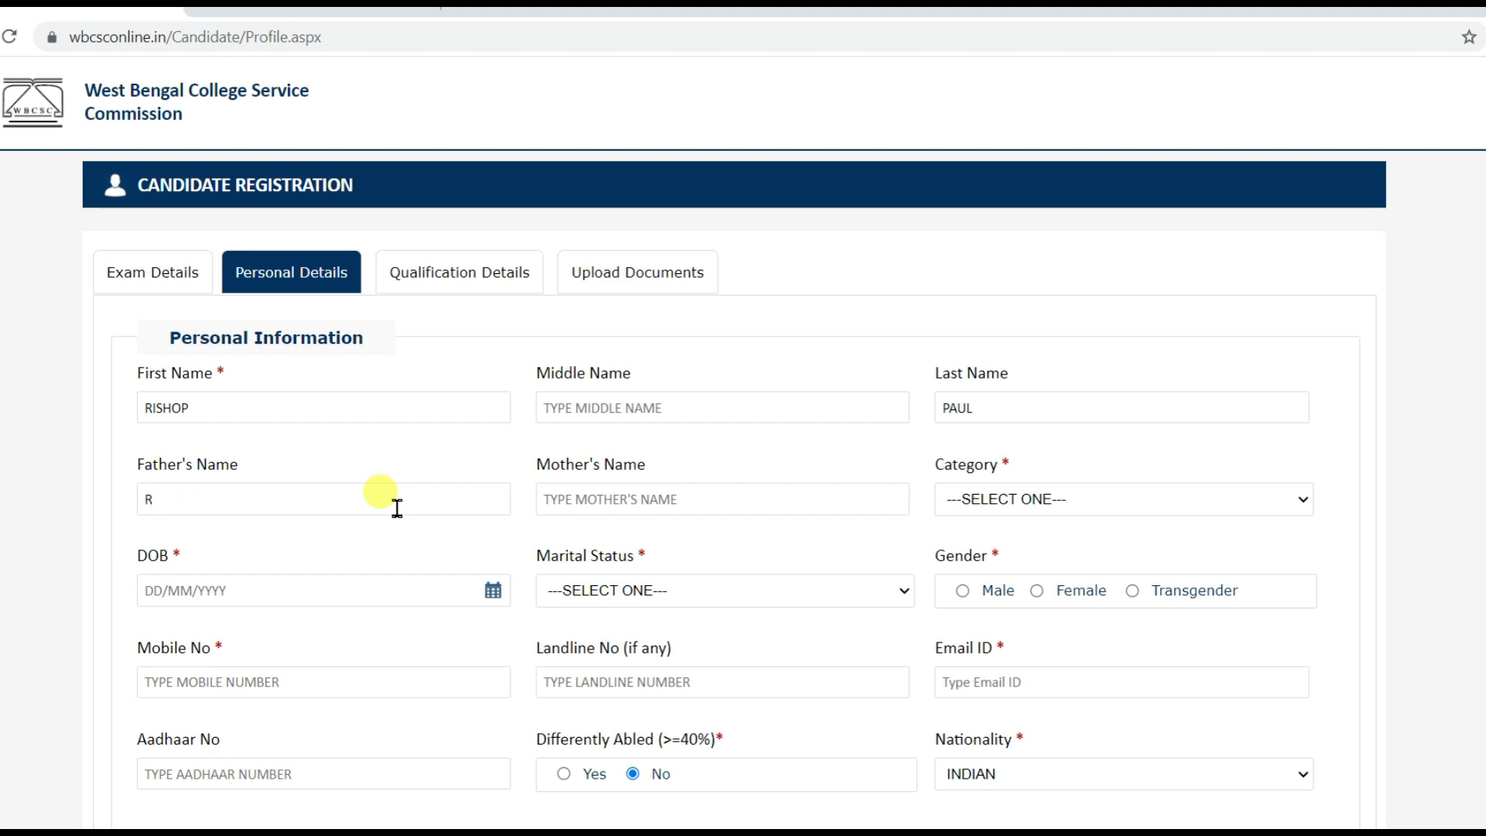
left_click(590, 502)
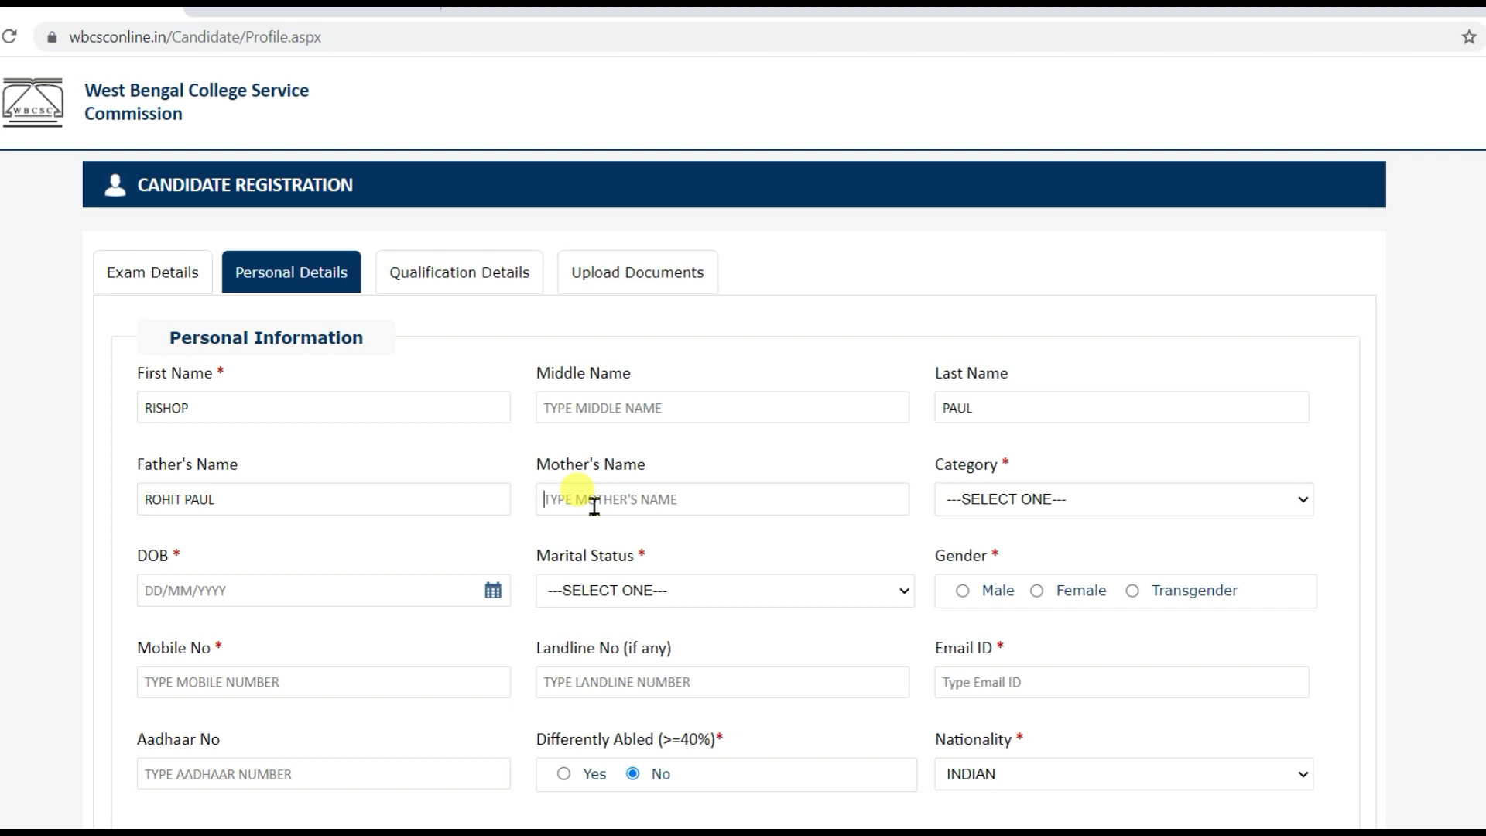
left_click(1065, 505)
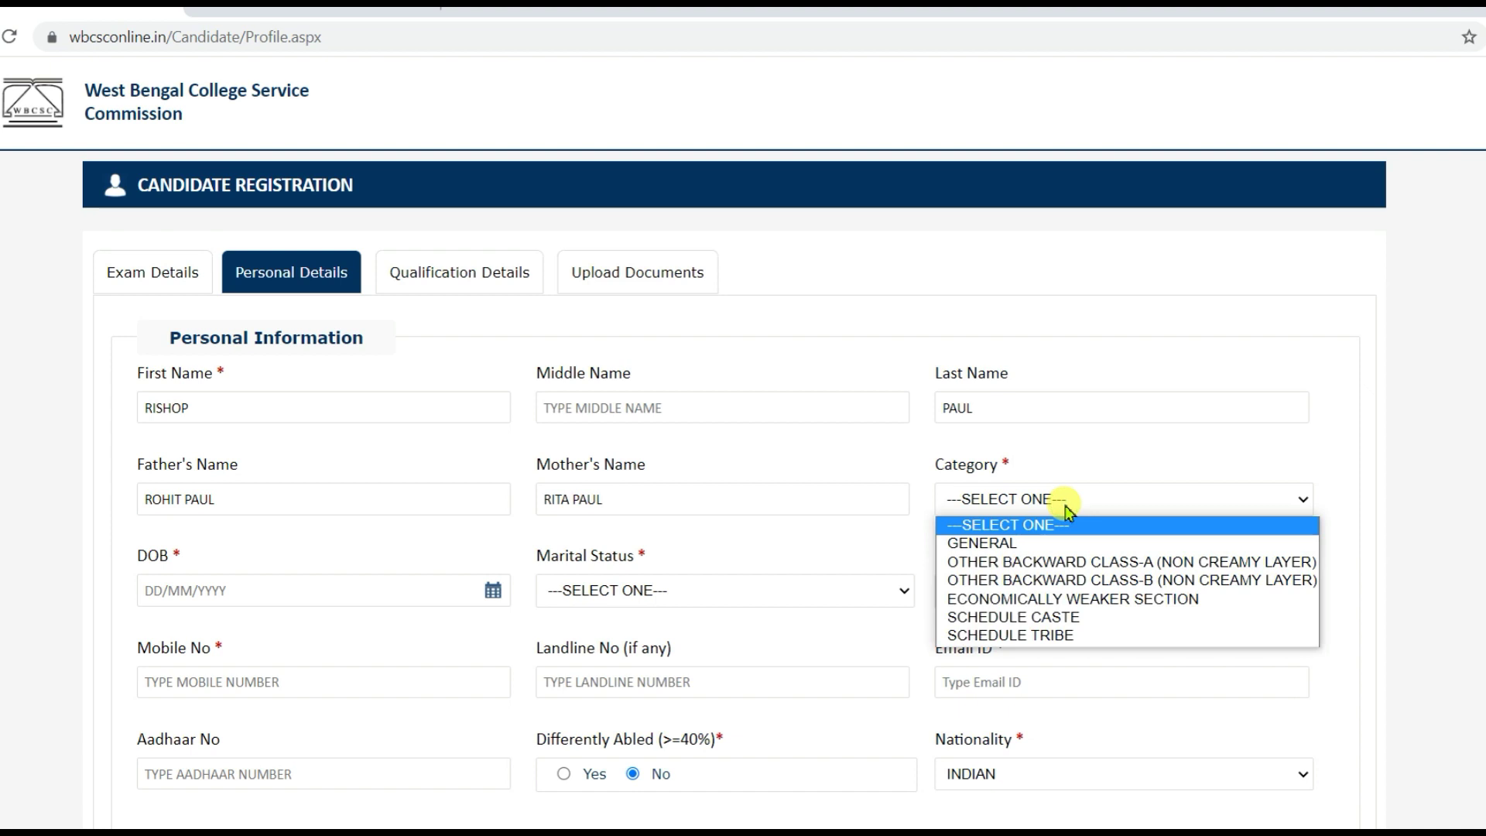
left_click(1034, 553)
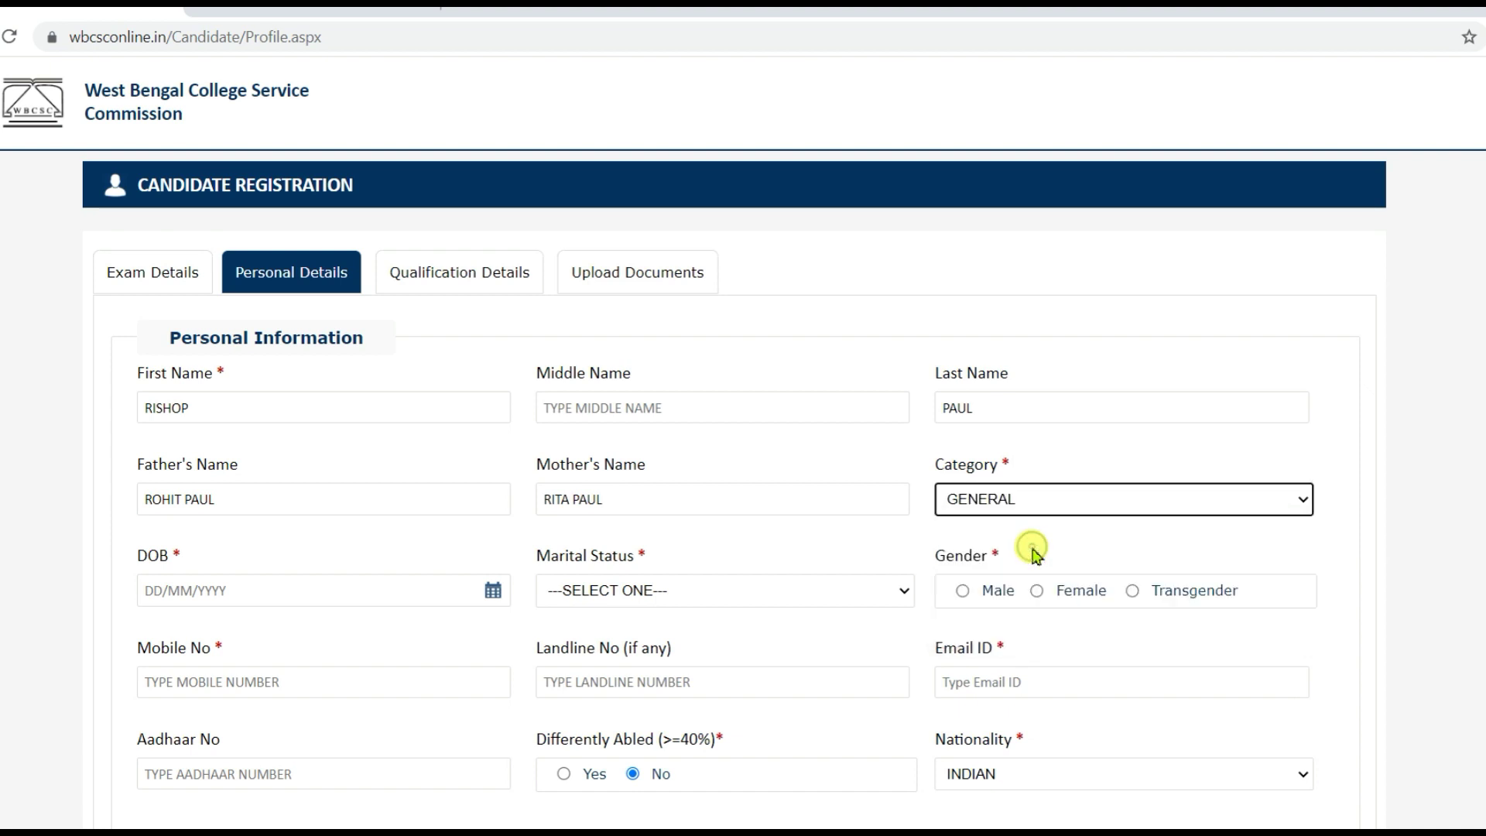
left_click(492, 592)
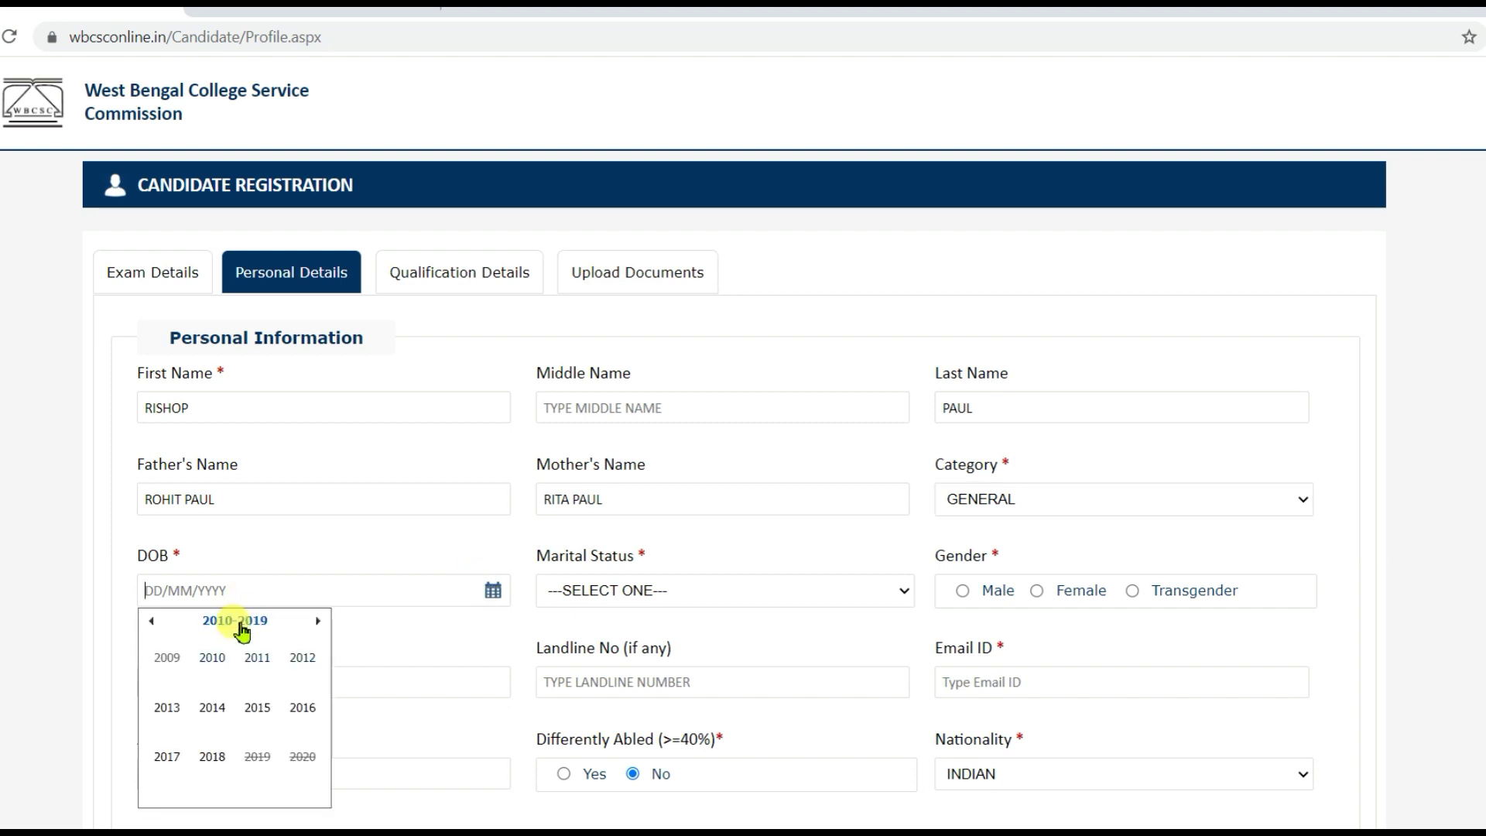
left_click(154, 623)
left_click(152, 623)
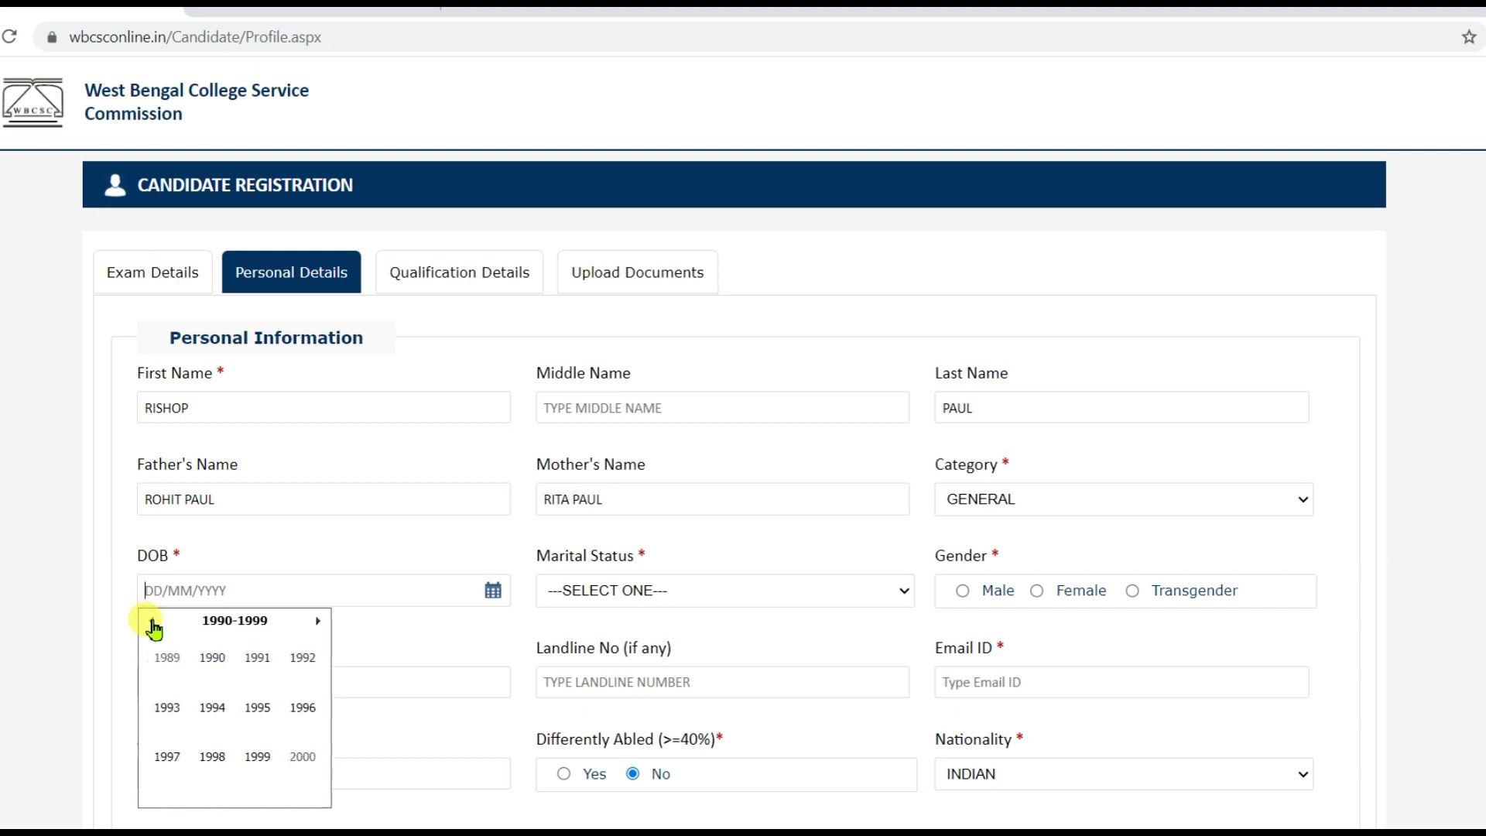
left_click(302, 709)
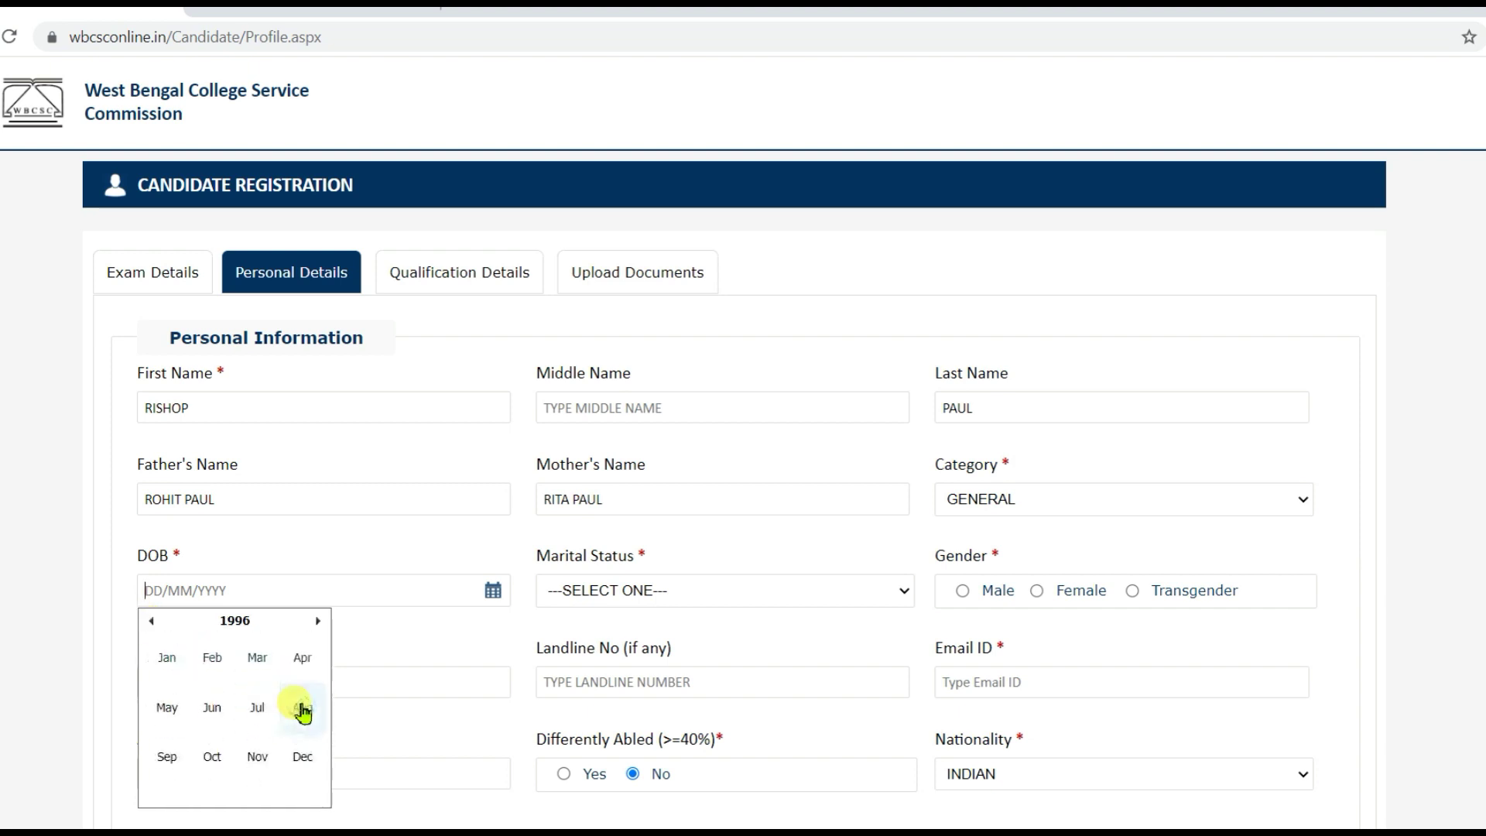
left_click(212, 660)
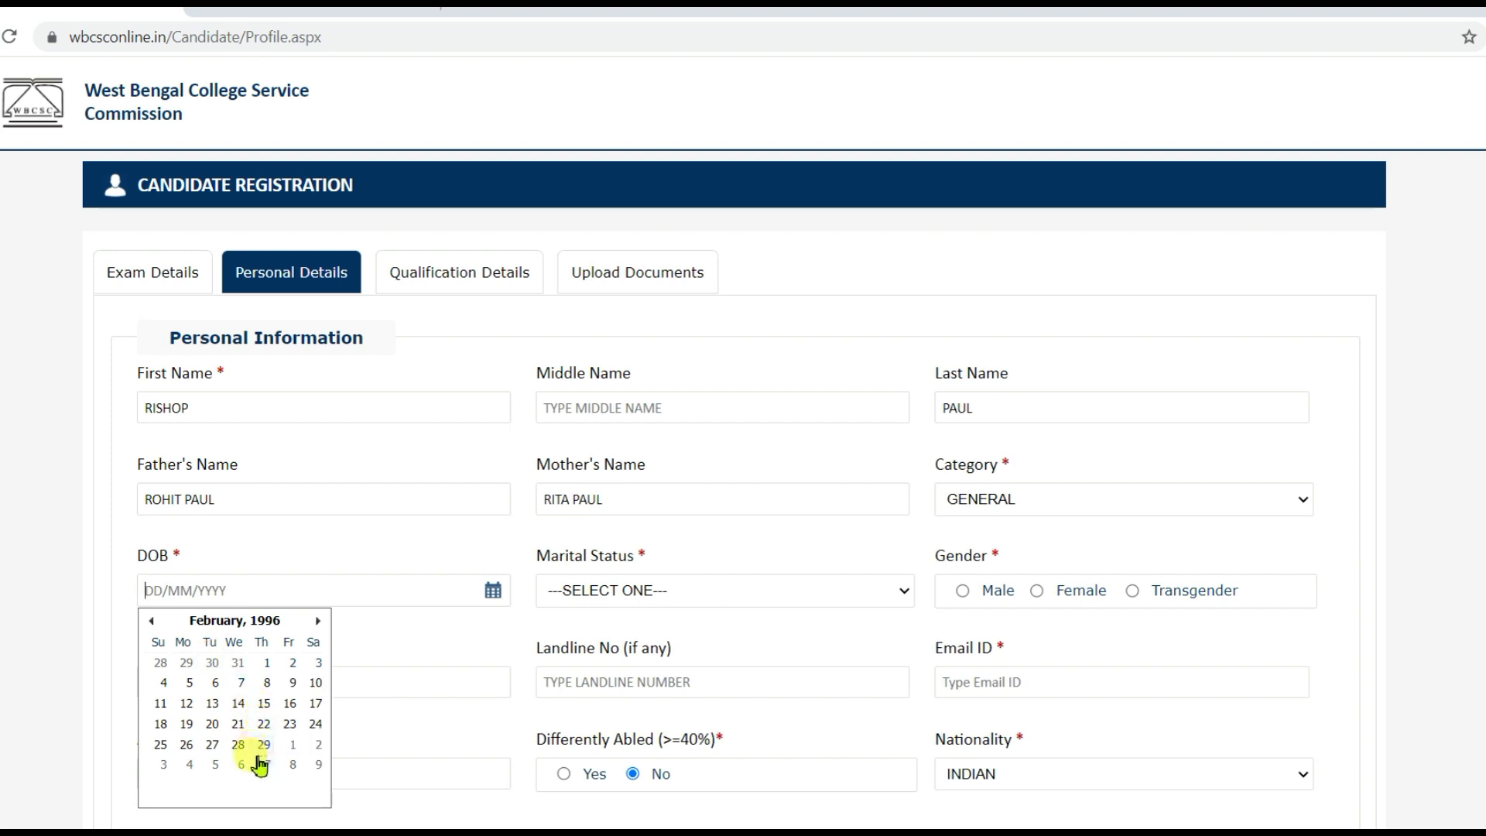
left_click(263, 744)
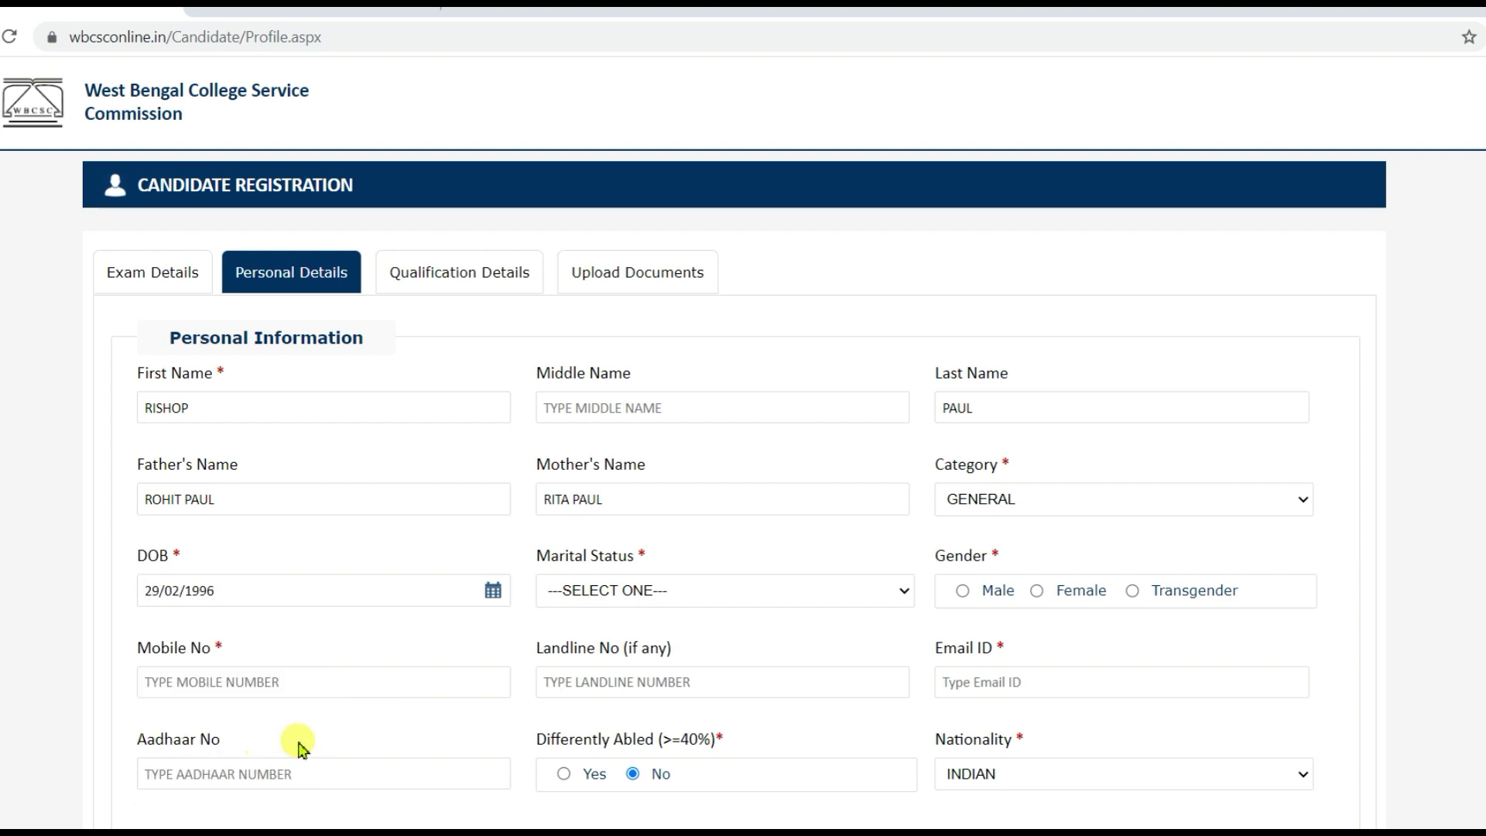
- Correct the marital status from MARRIED to SINGLE and select Male as gender
left_click(745, 604)
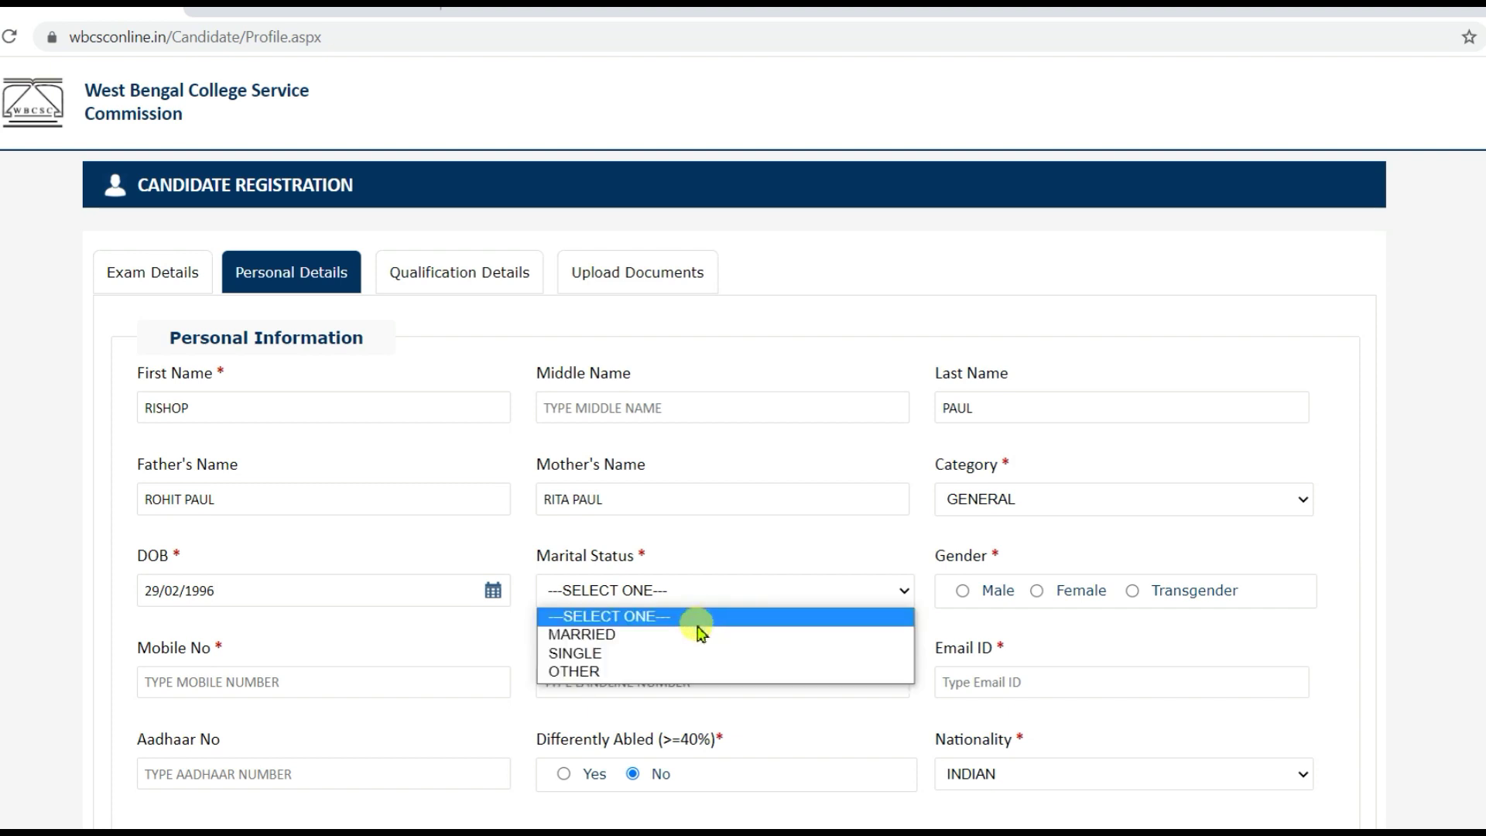
left_click(675, 642)
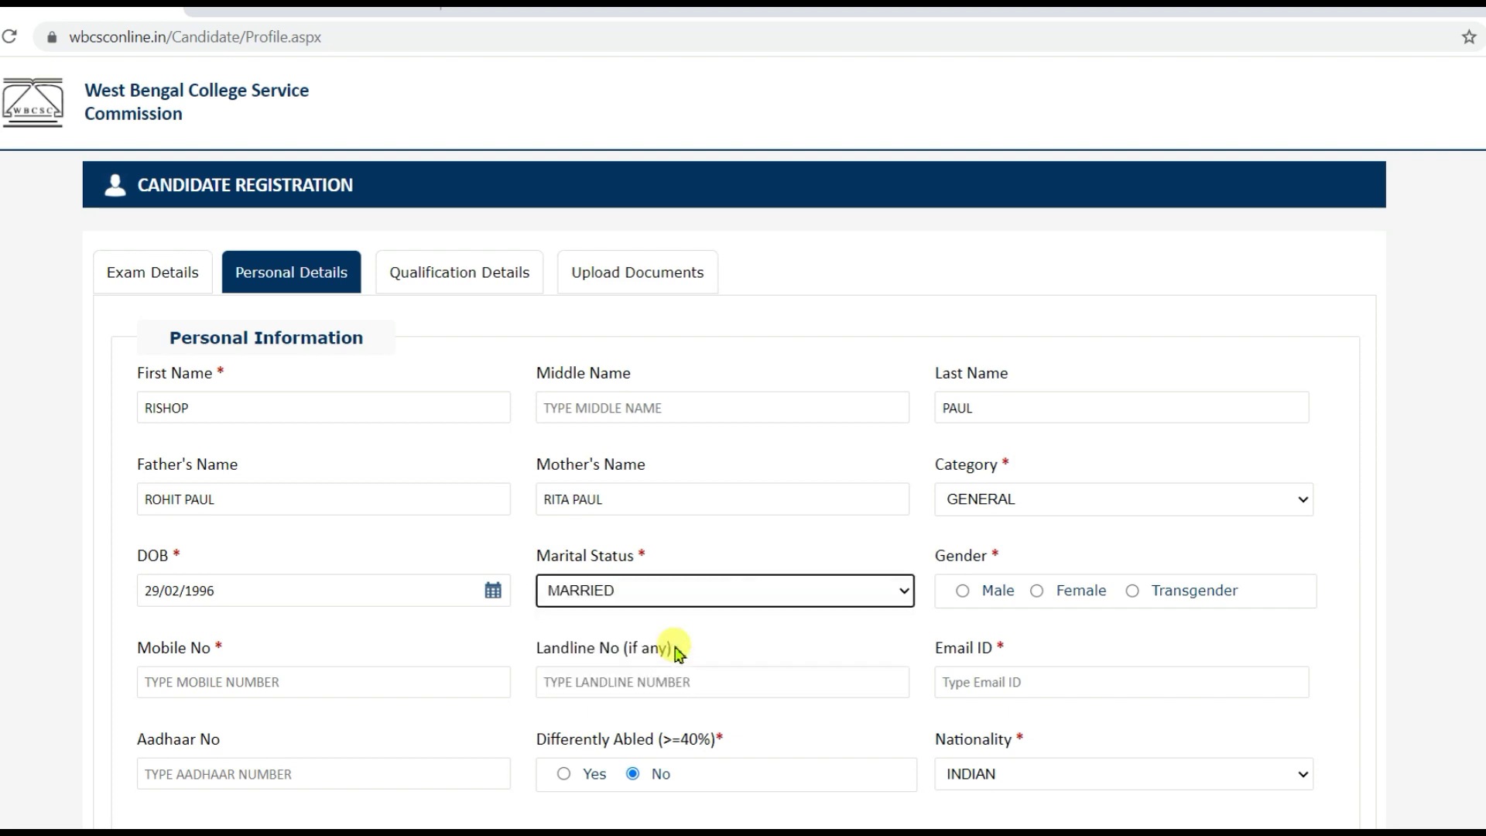
left_click(697, 600)
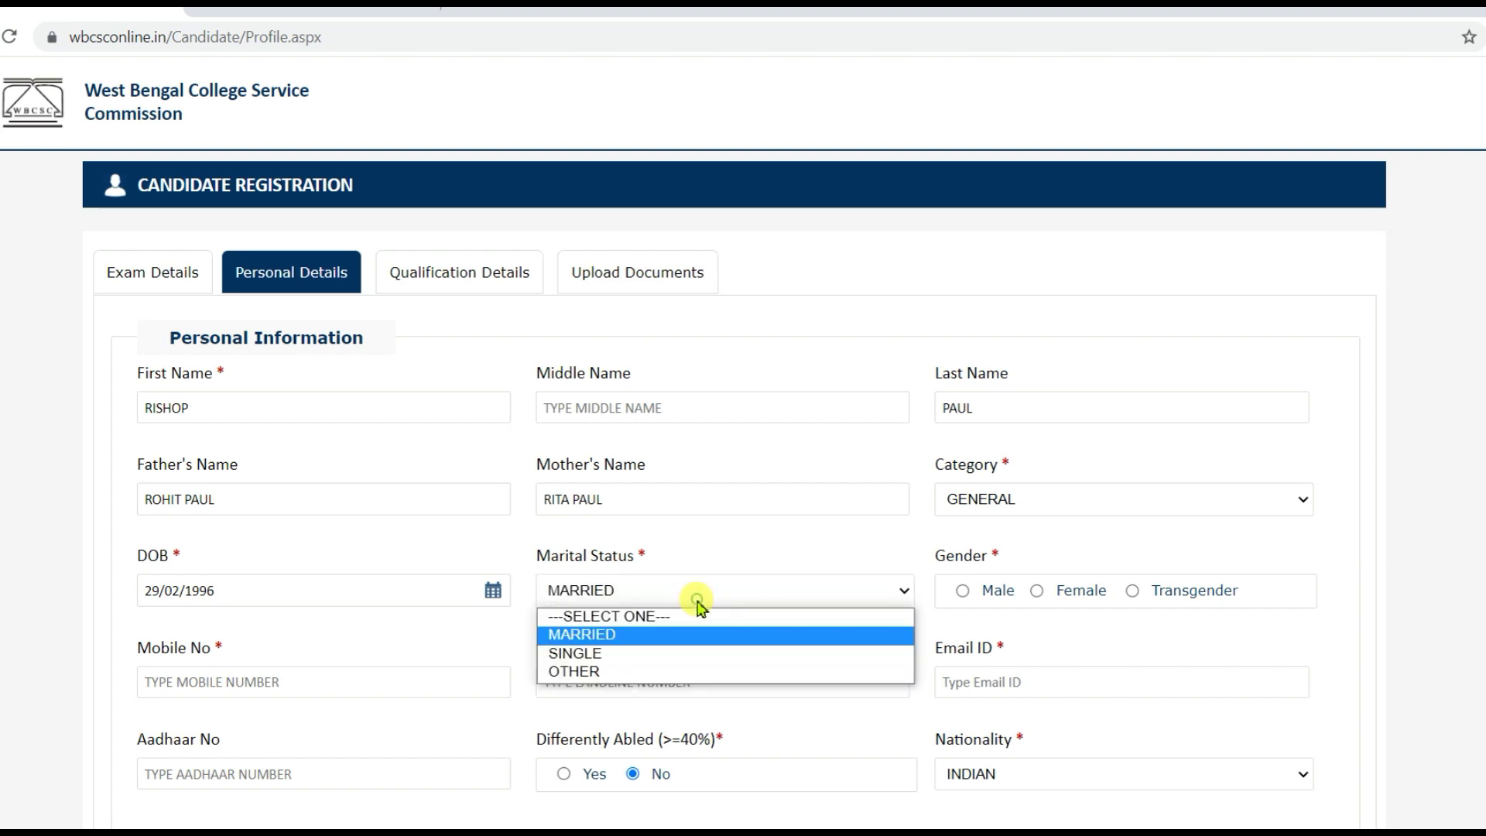
left_click(652, 654)
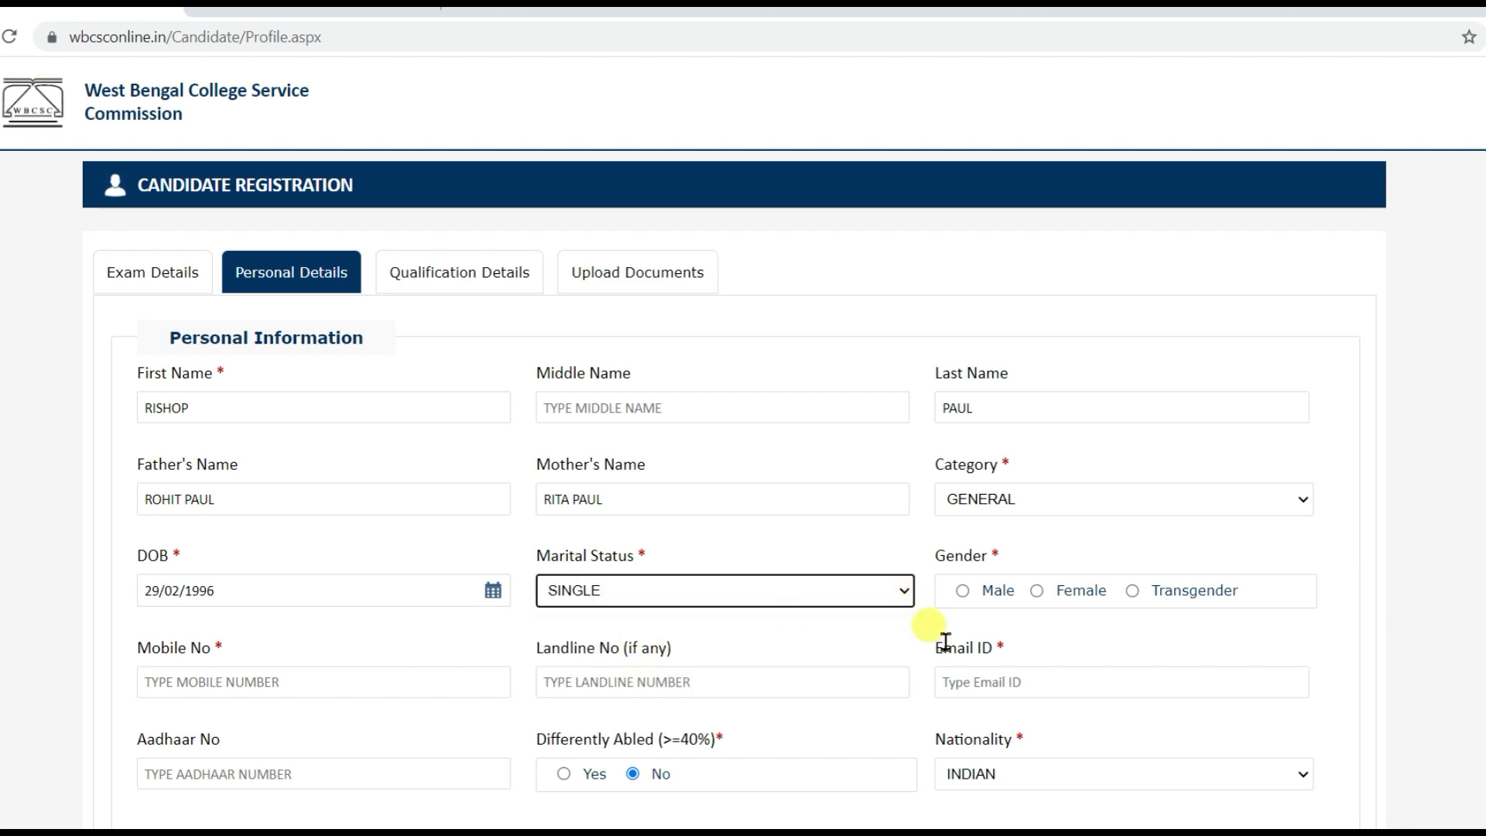
left_click(964, 593)
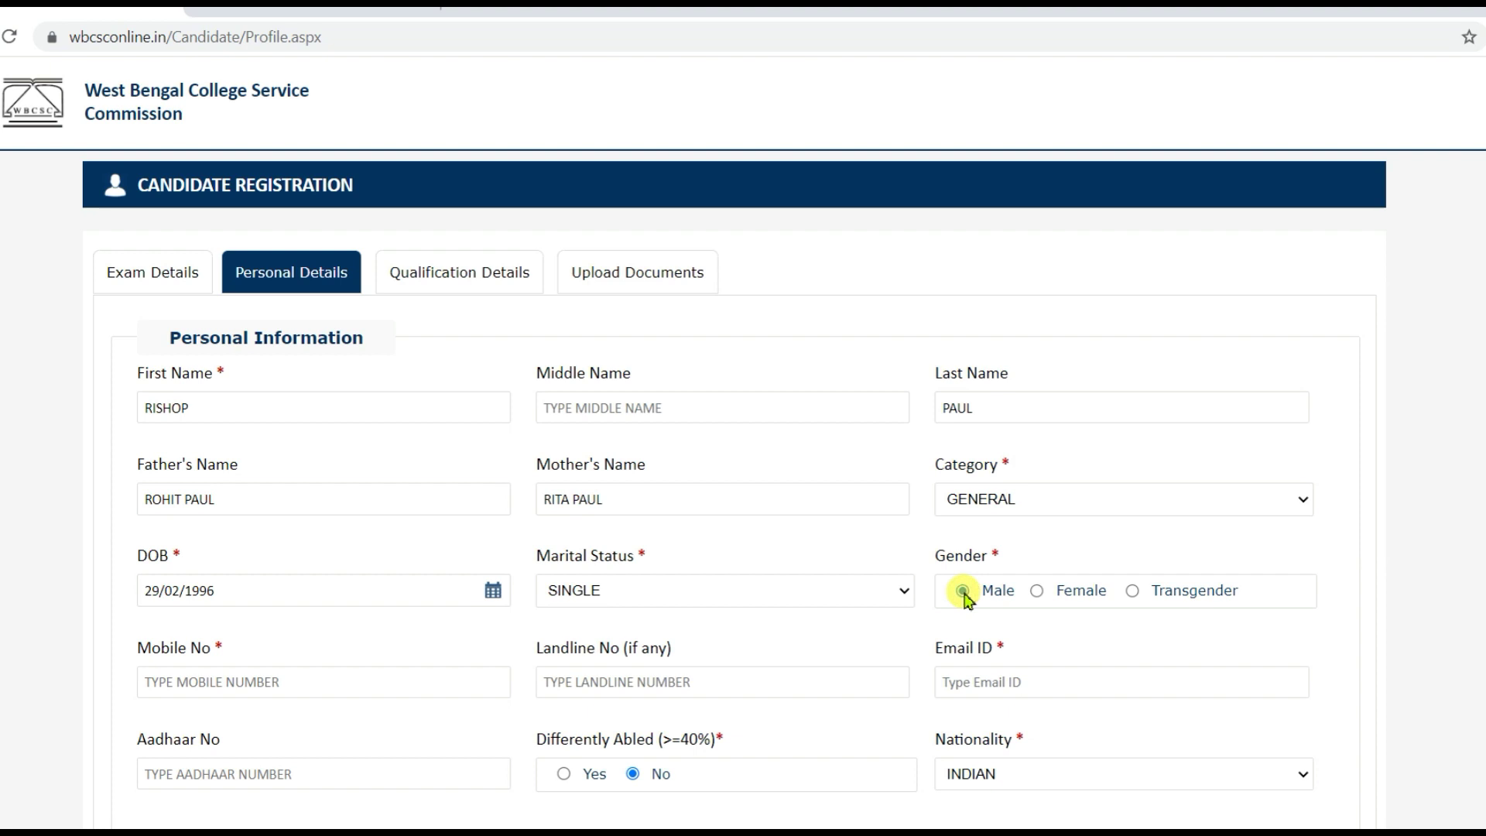
- Review the personal and address sections, then proceed to Qualification Details
scroll(474, 687, "down", 12)
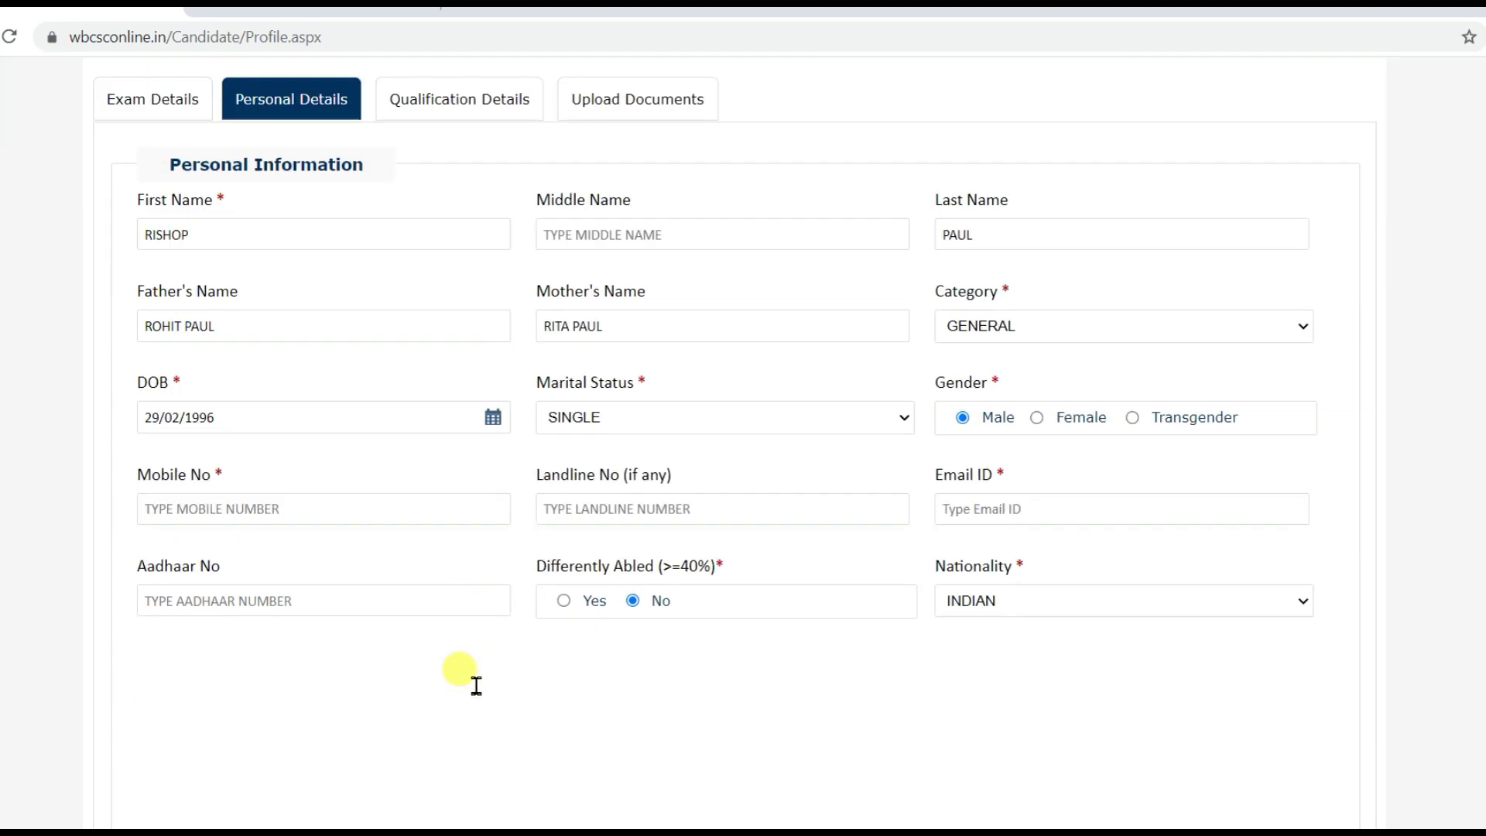
scroll(477, 686, "down", 2)
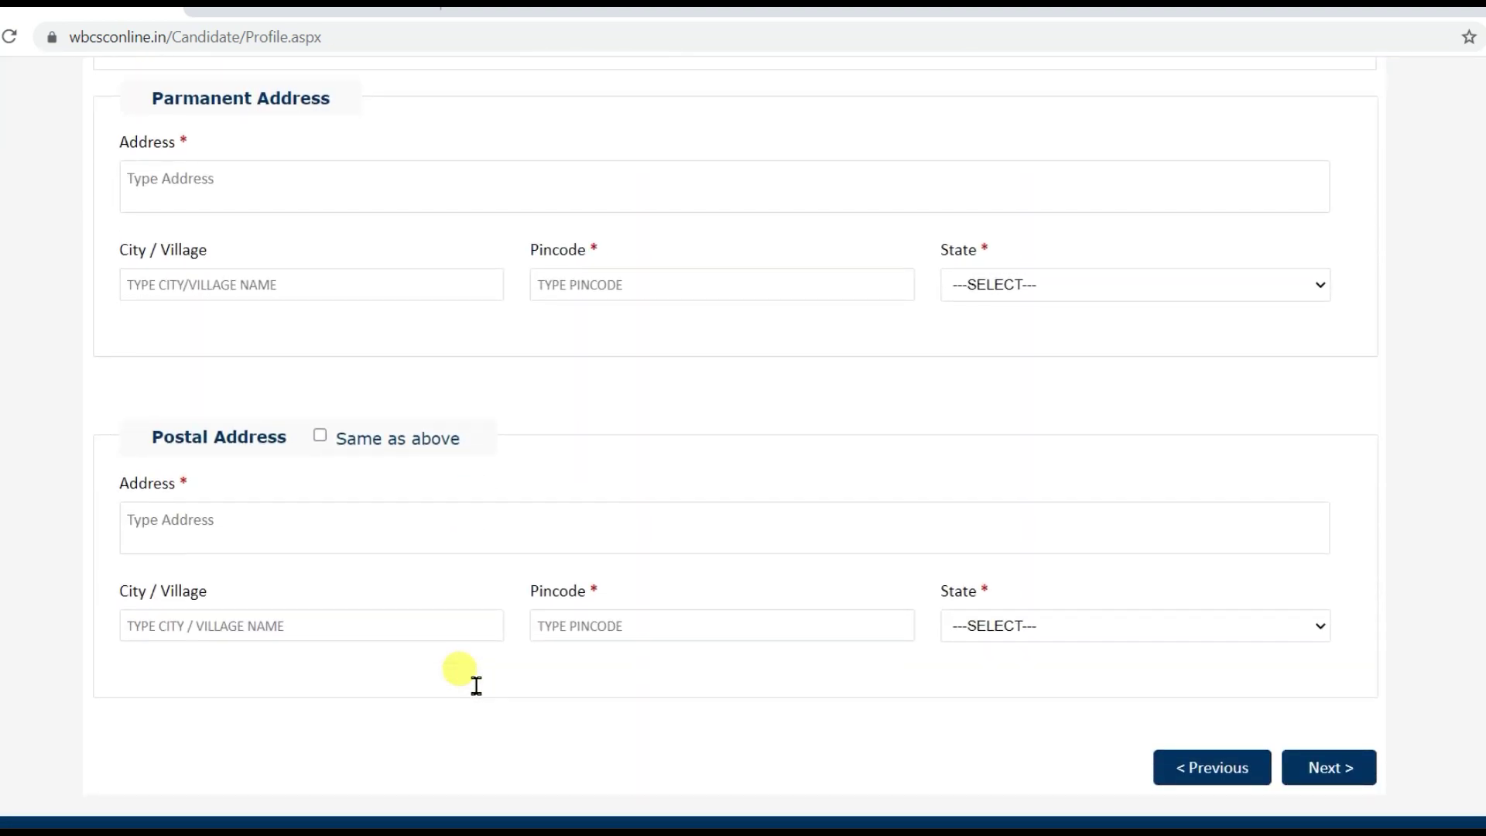
scroll(476, 686, "up", 14)
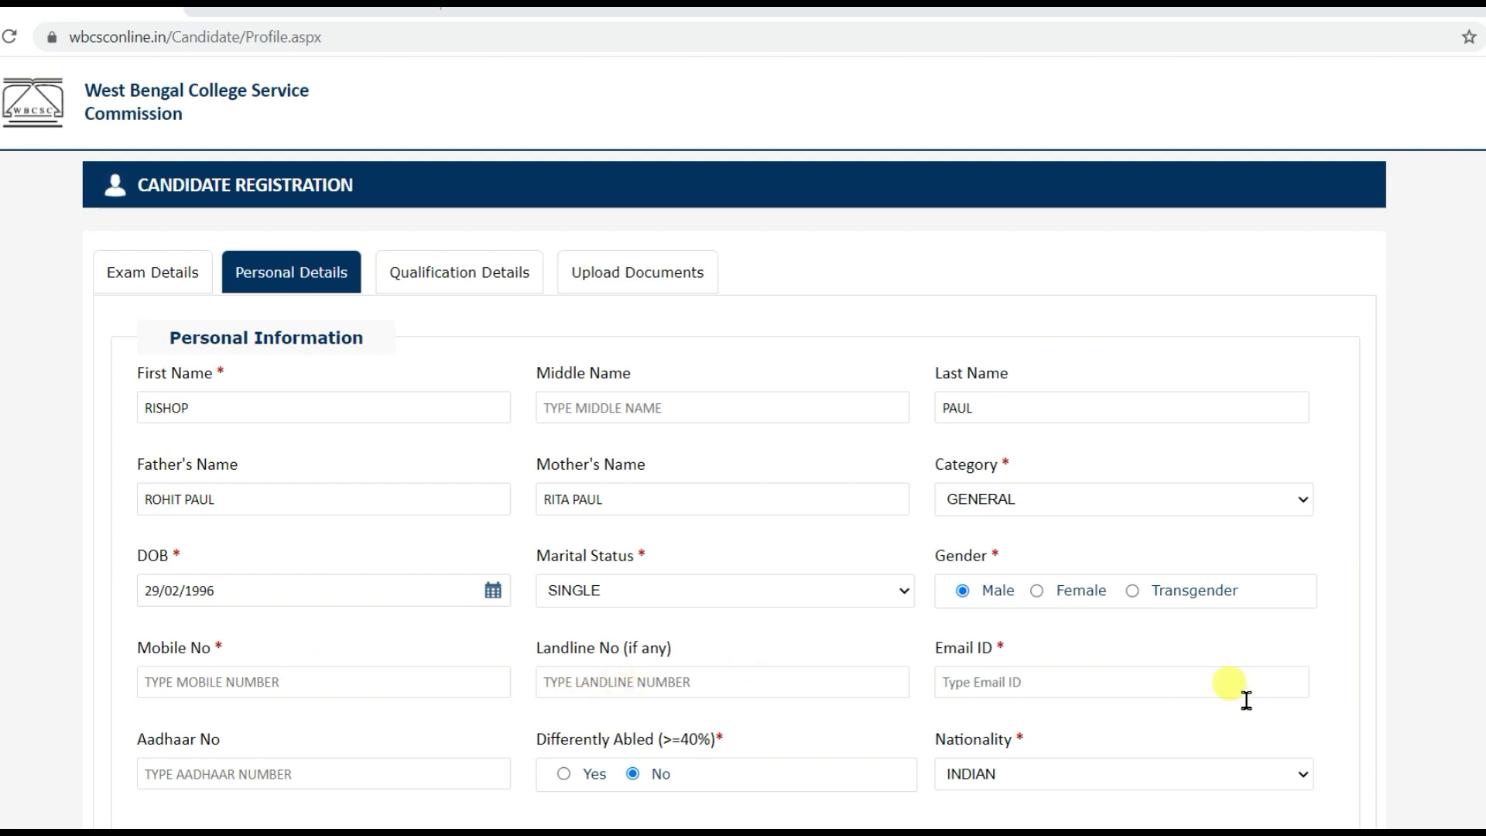
scroll(417, 675, "down", 1)
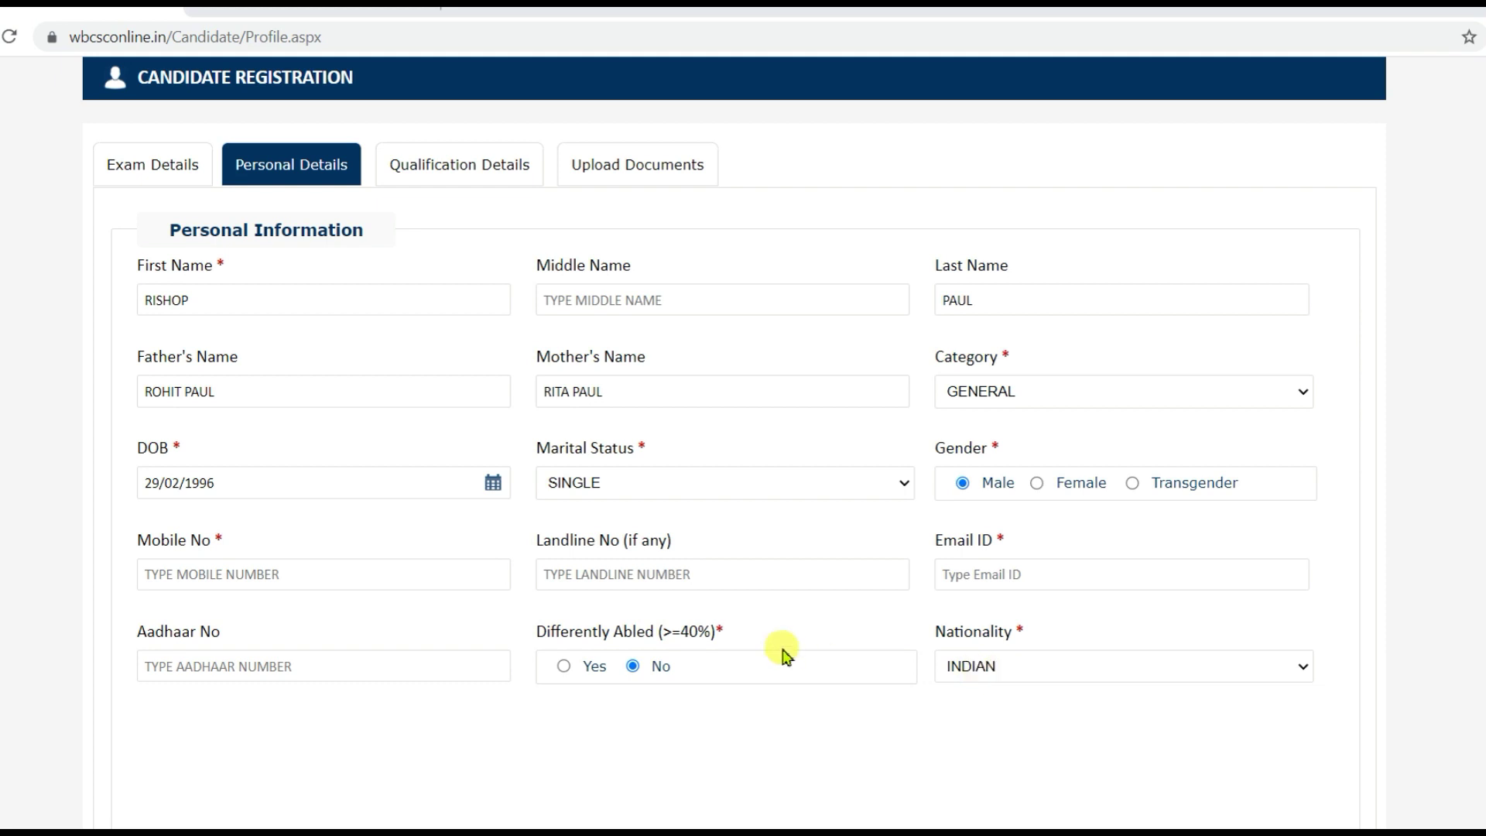
scroll(783, 651, "down", 10)
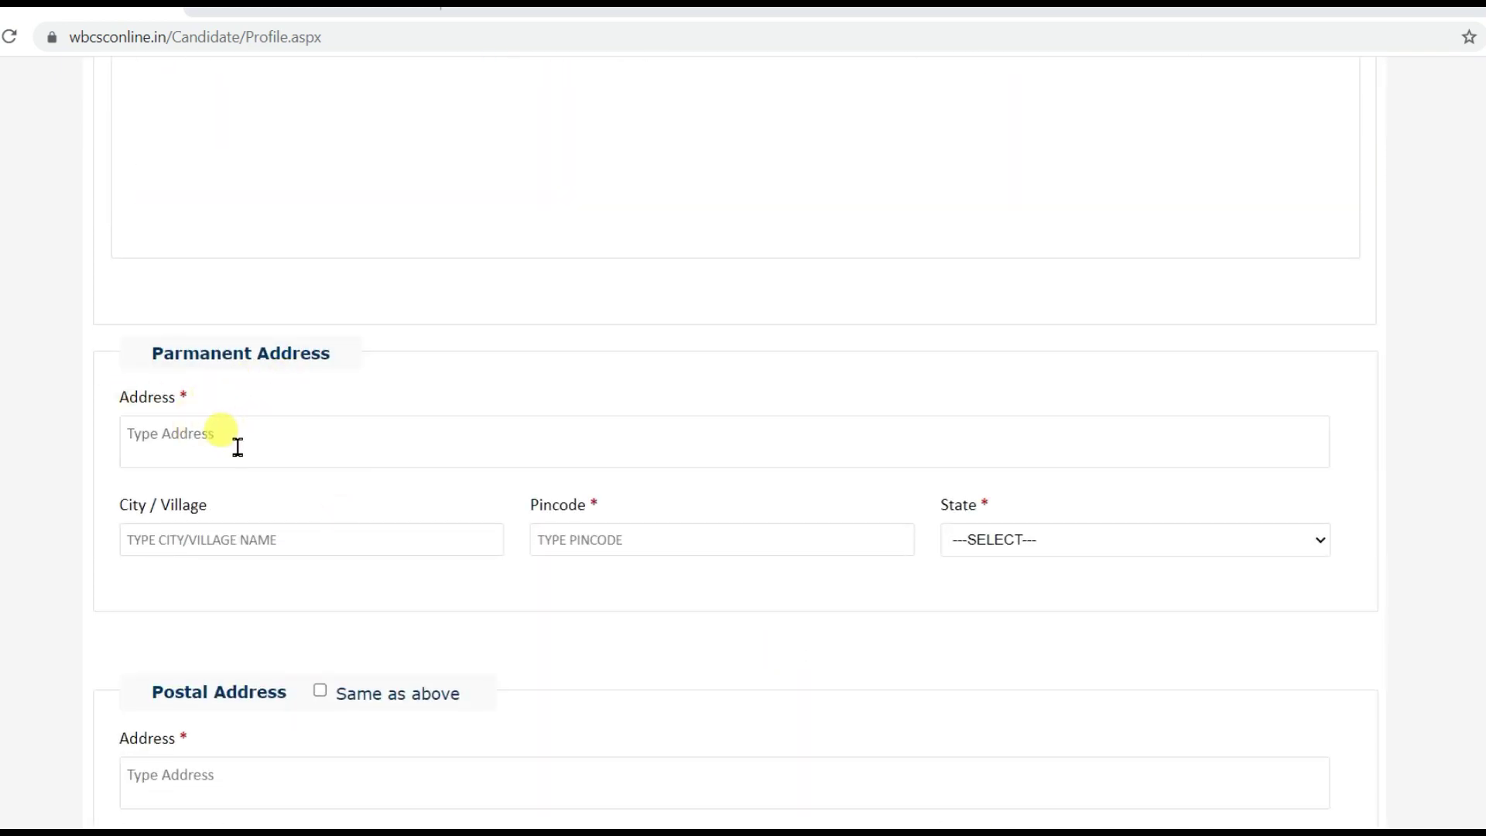
scroll(238, 457, "down", 3)
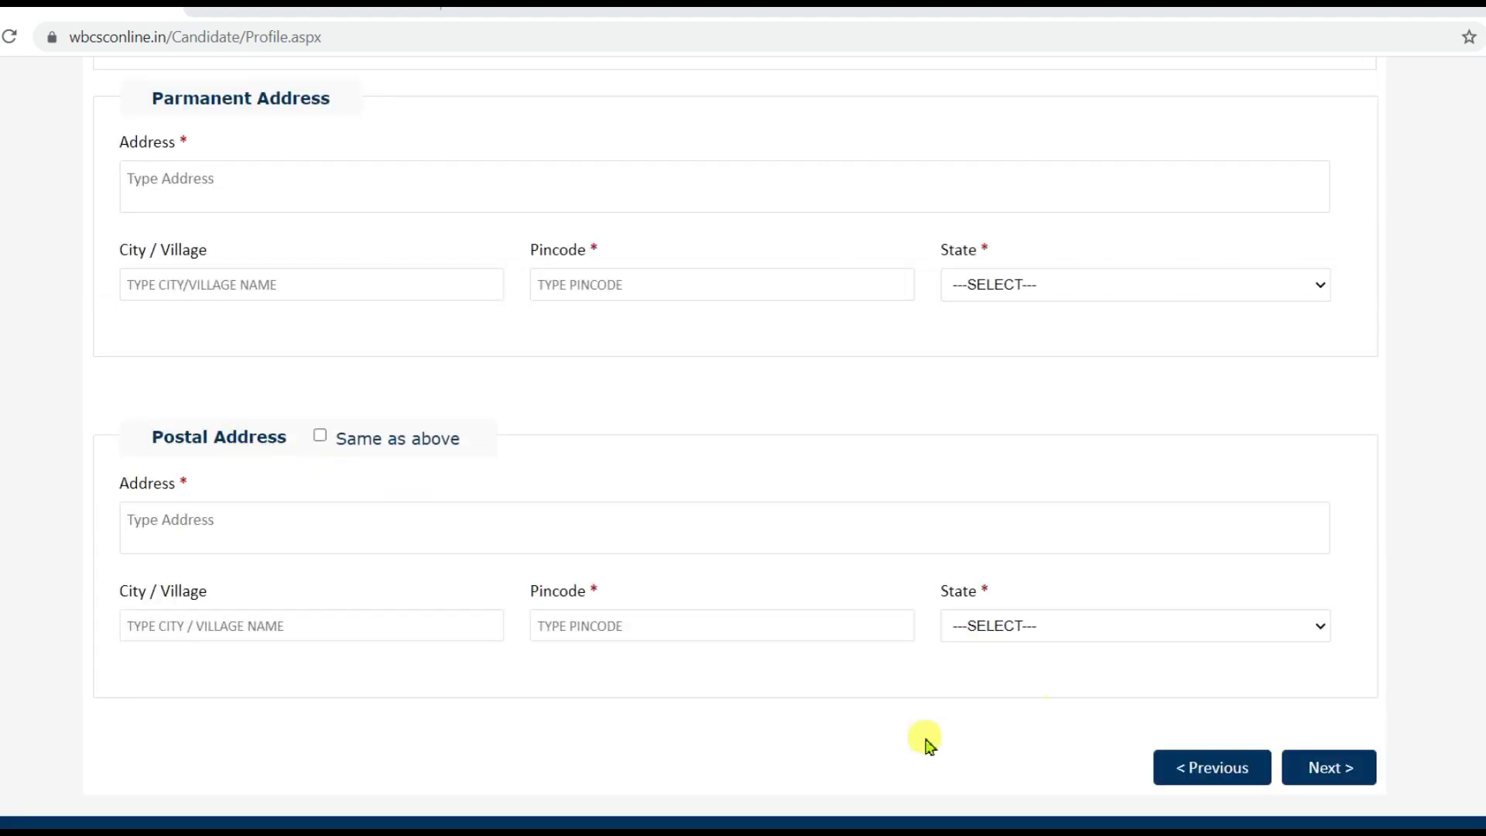
left_click(1327, 774)
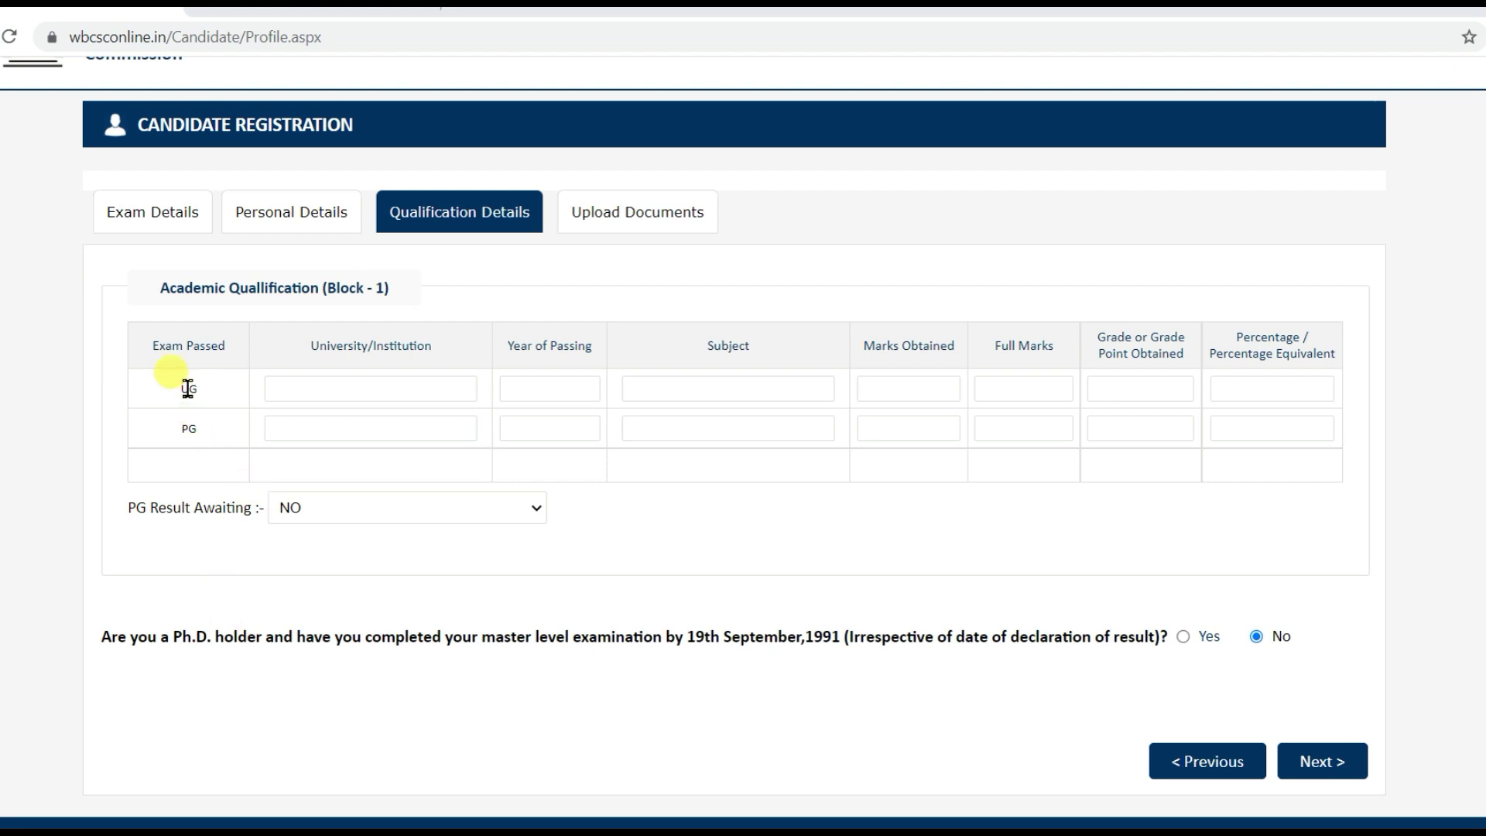
- Enter C.U. as the UG university and 2017 as the year of passing
left_click(382, 391)
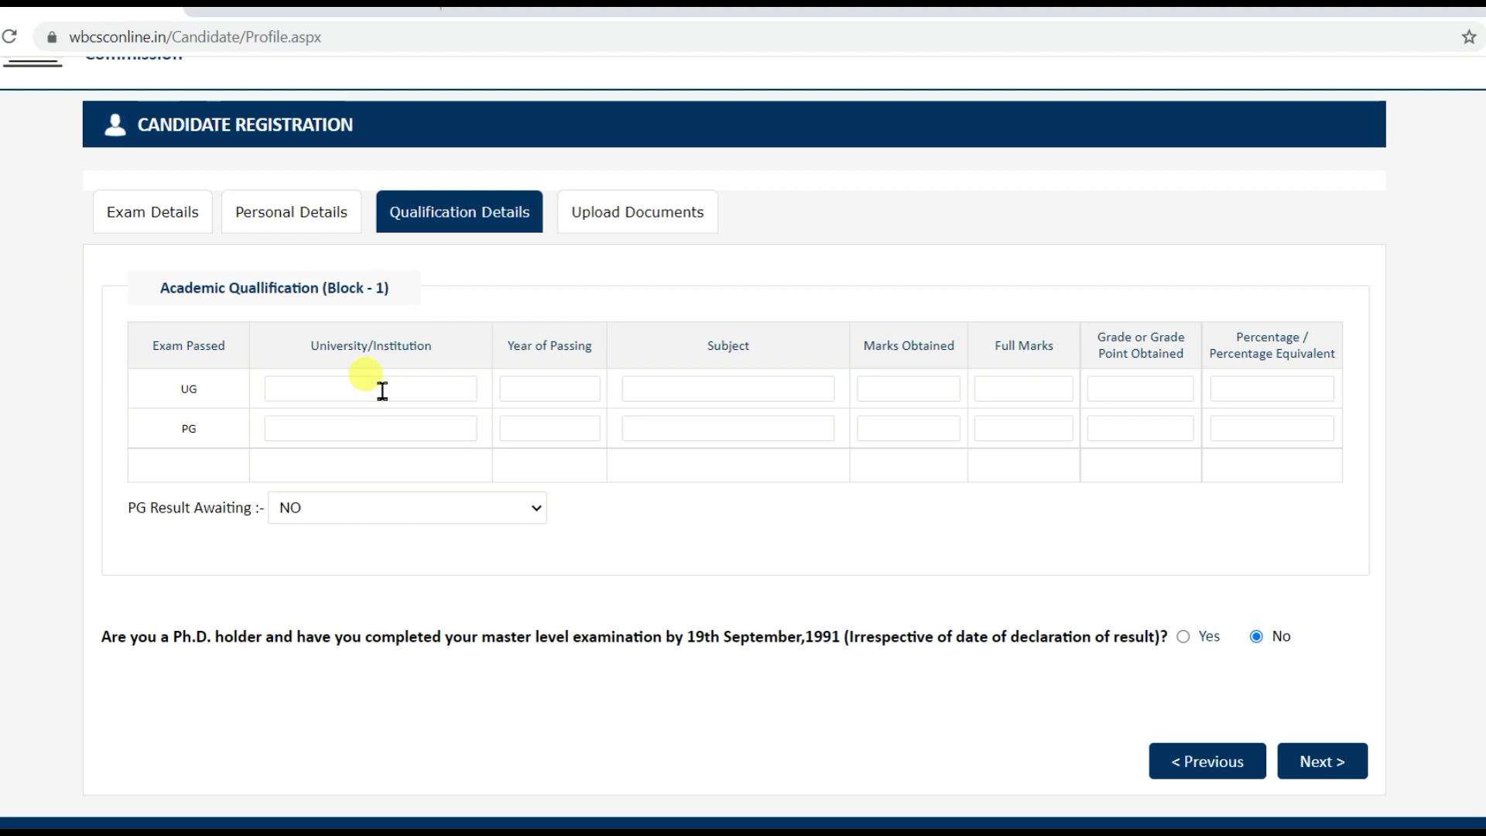
type("C.U.")
left_click(549, 388)
type("2017")
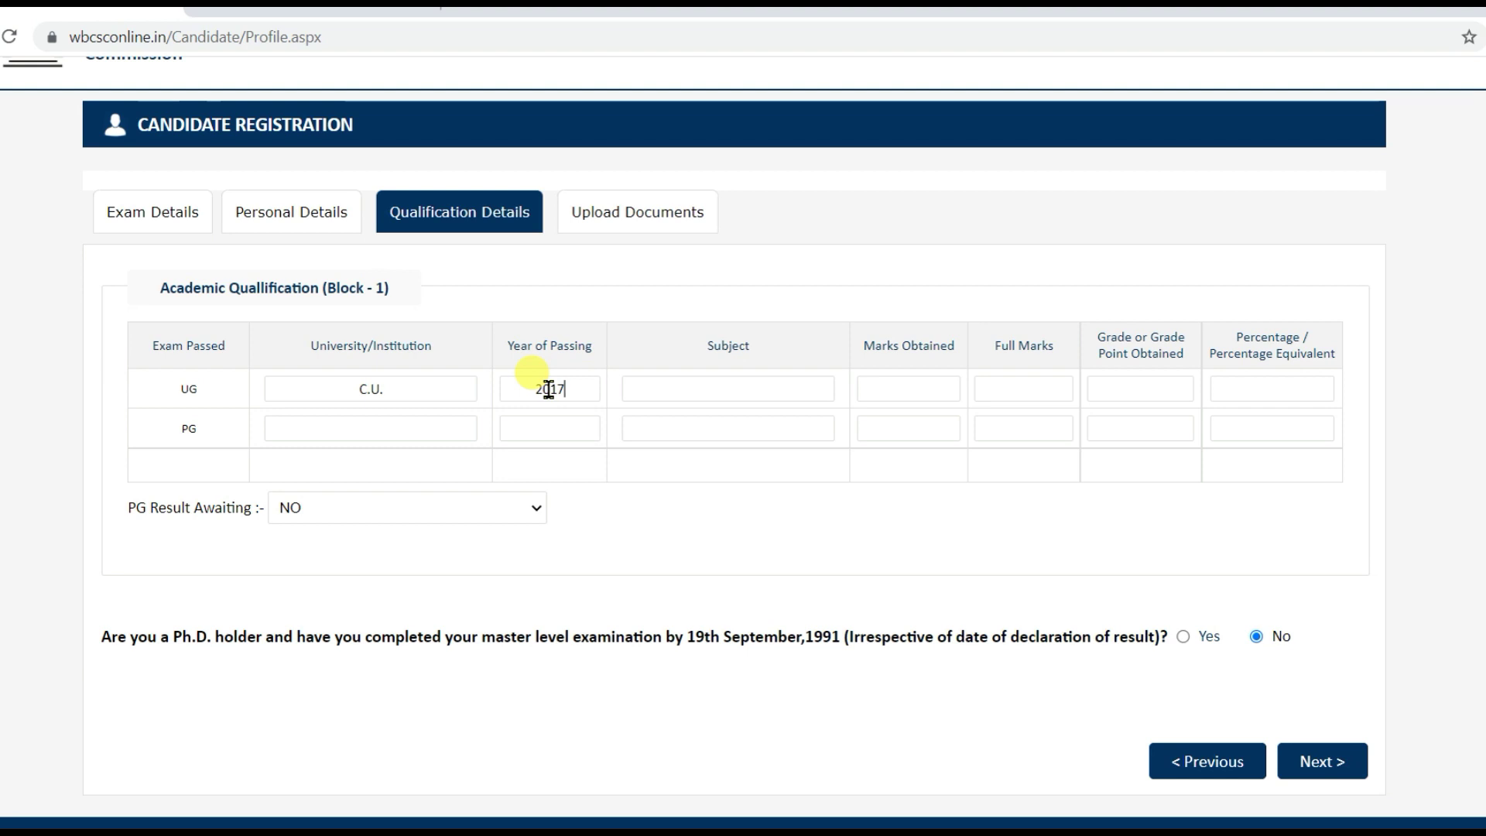
key("BackSpace")
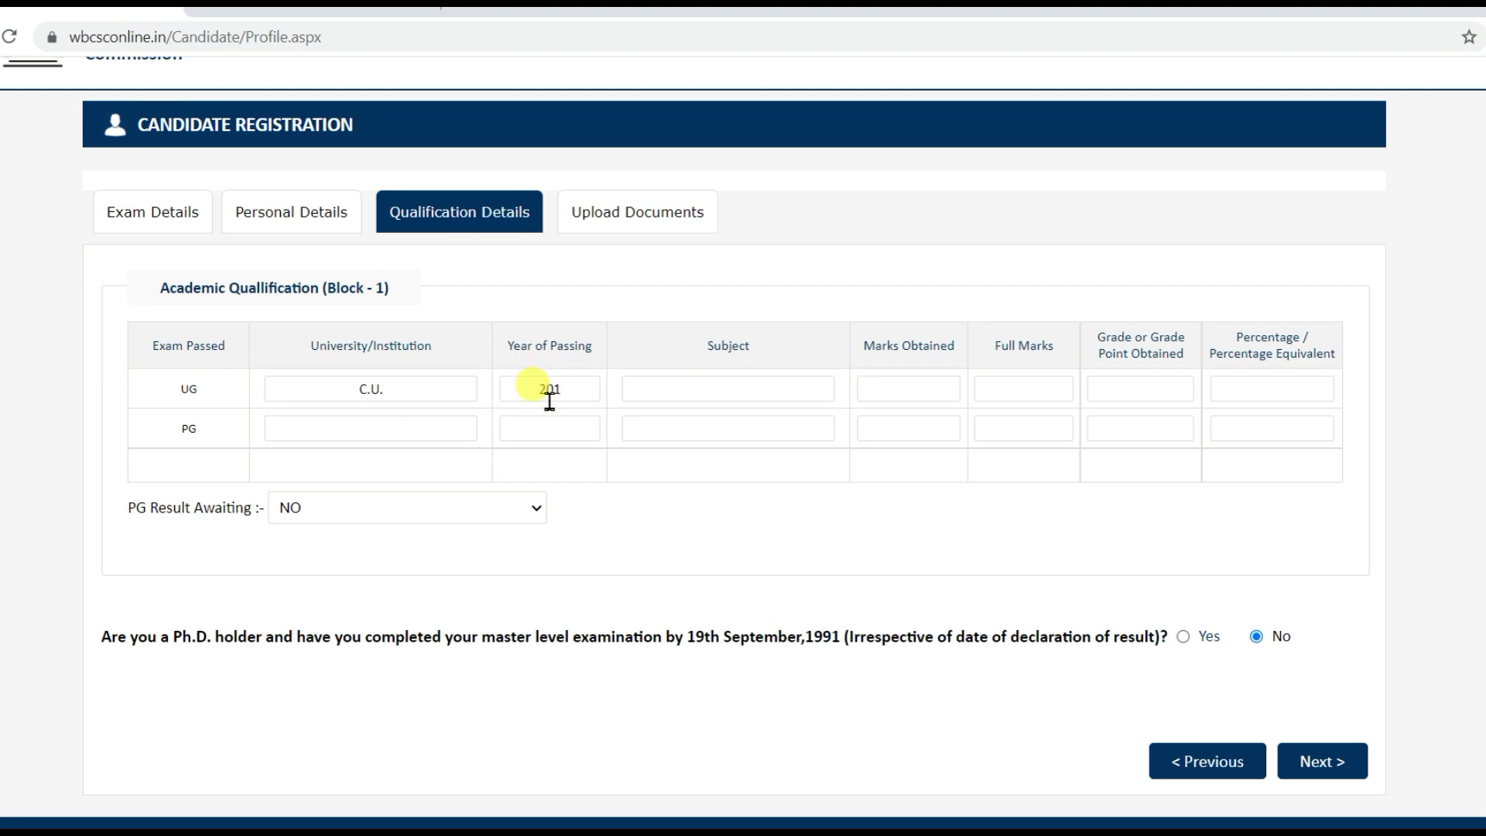
type("7")
- Enter UG subject MATH, 600 of 800 marks and grade A
left_click(709, 392)
type("MATH")
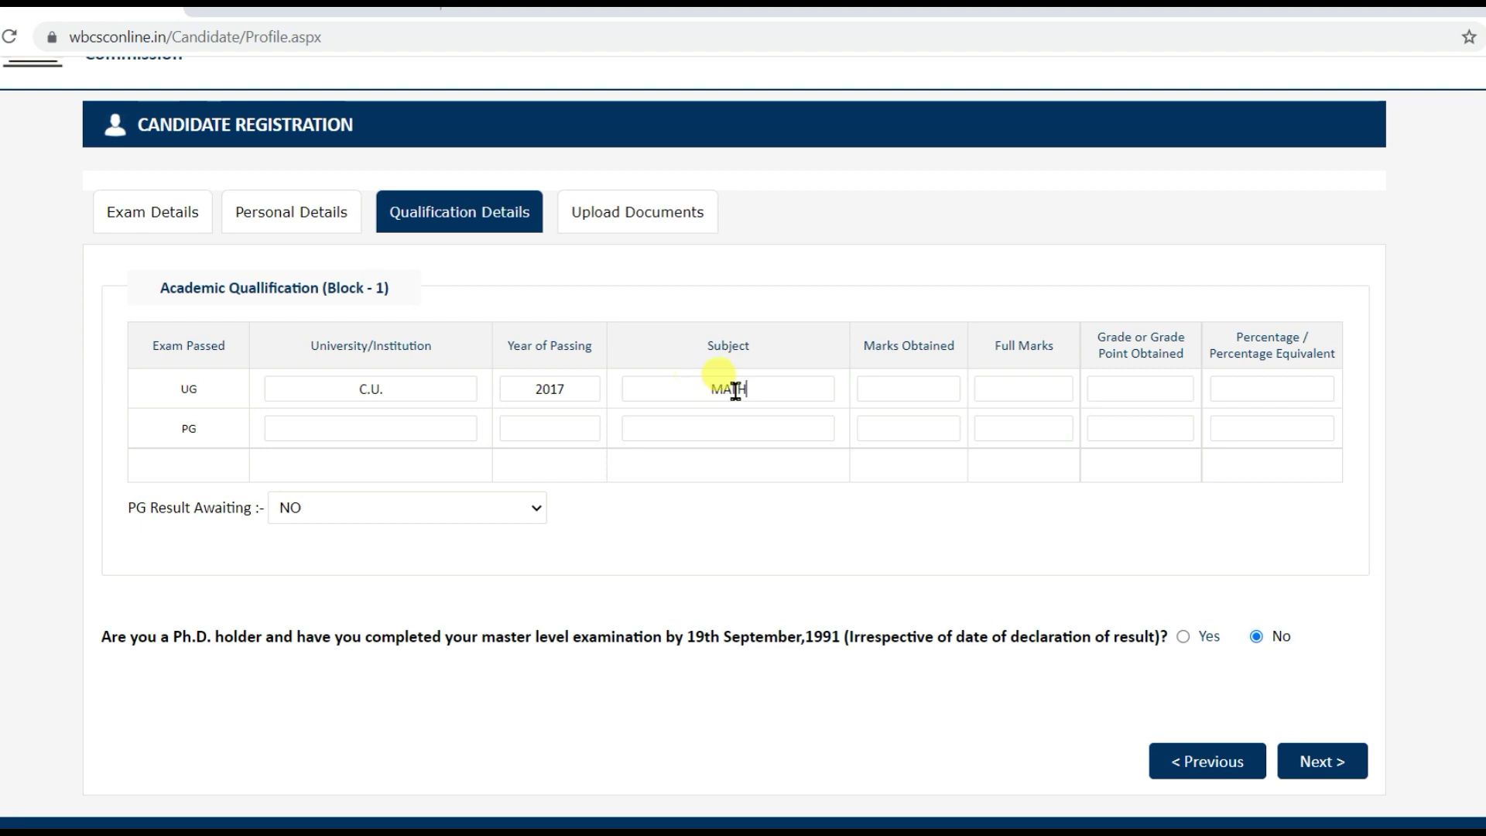
left_click(914, 389)
type("600")
left_click(1018, 384)
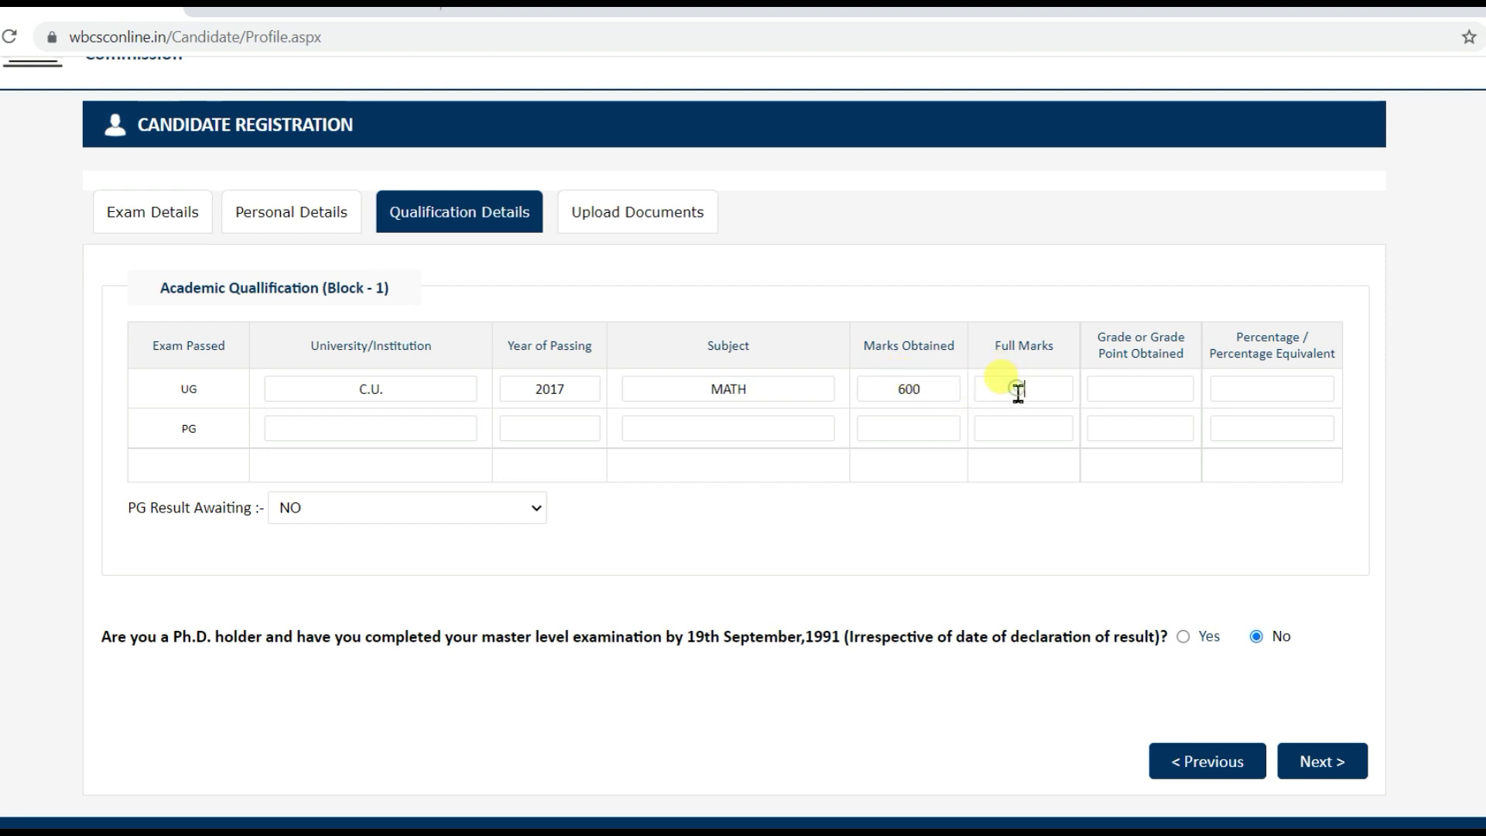
type("800")
type("A")
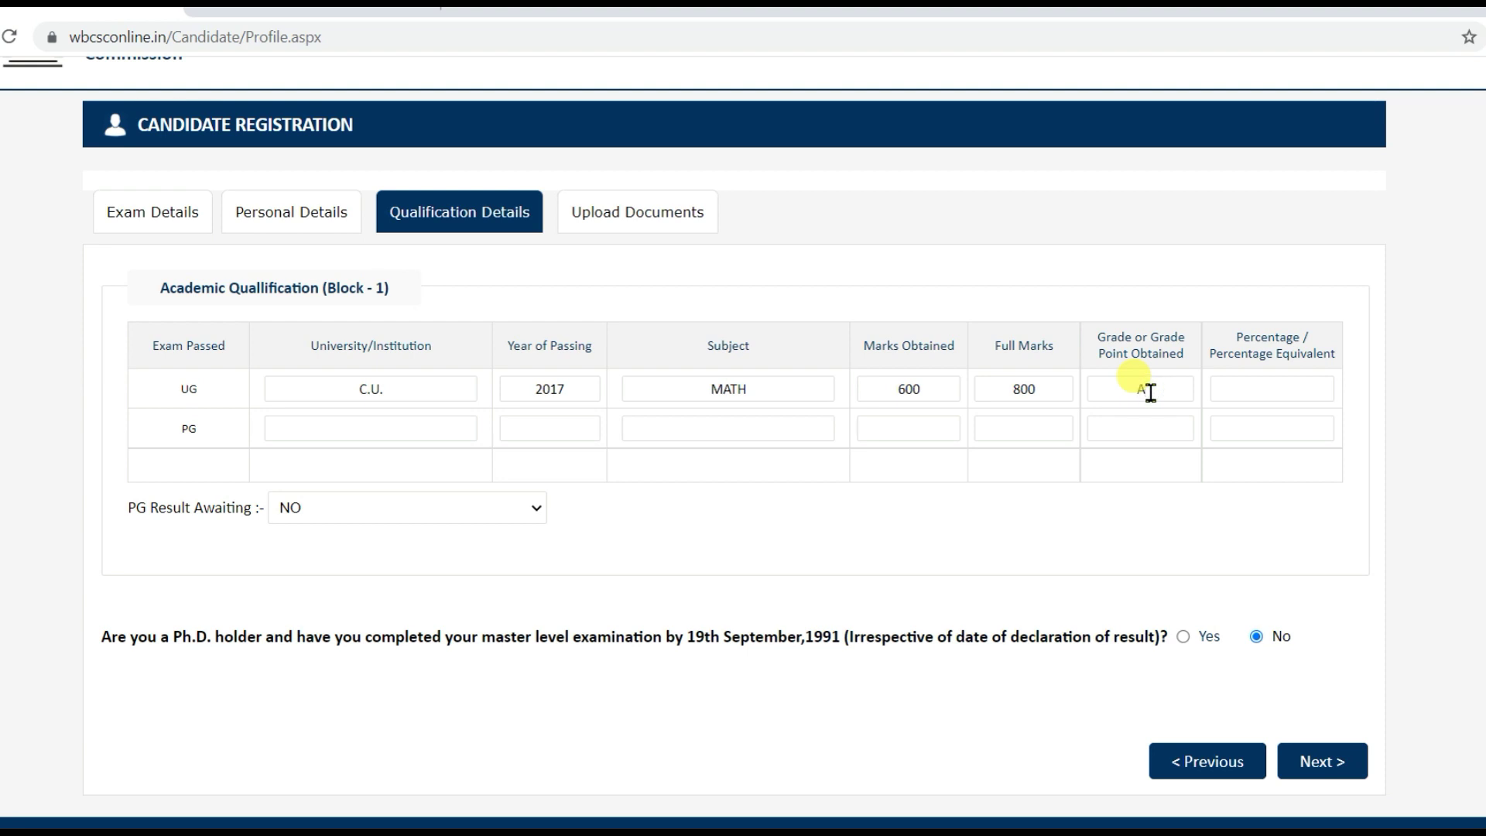
left_click(1260, 389)
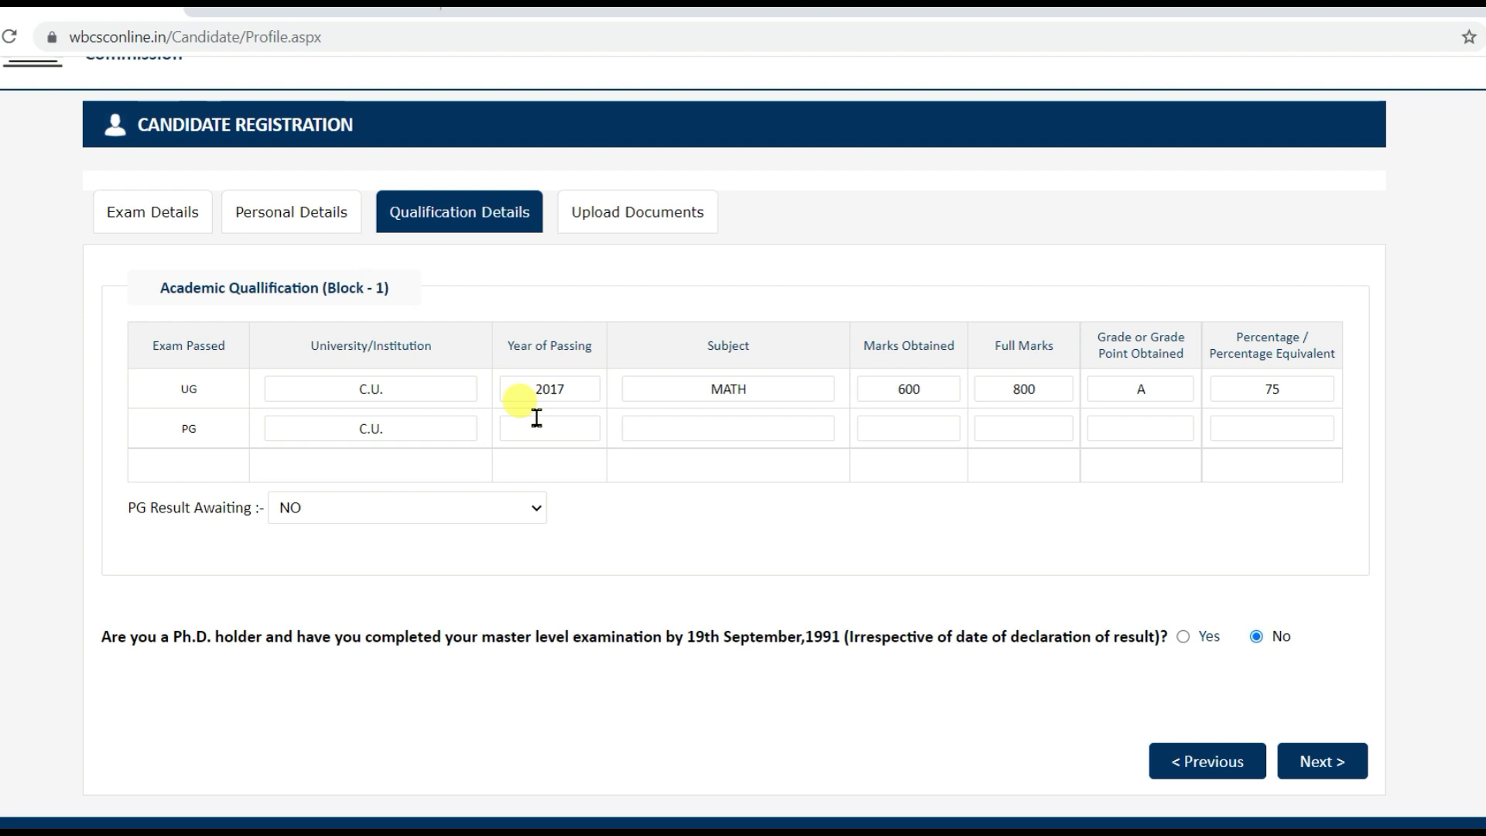
- Enter PG year 2019, subject MATH and 950 of 1200 marks
type("019")
left_click(712, 429)
type("MATH")
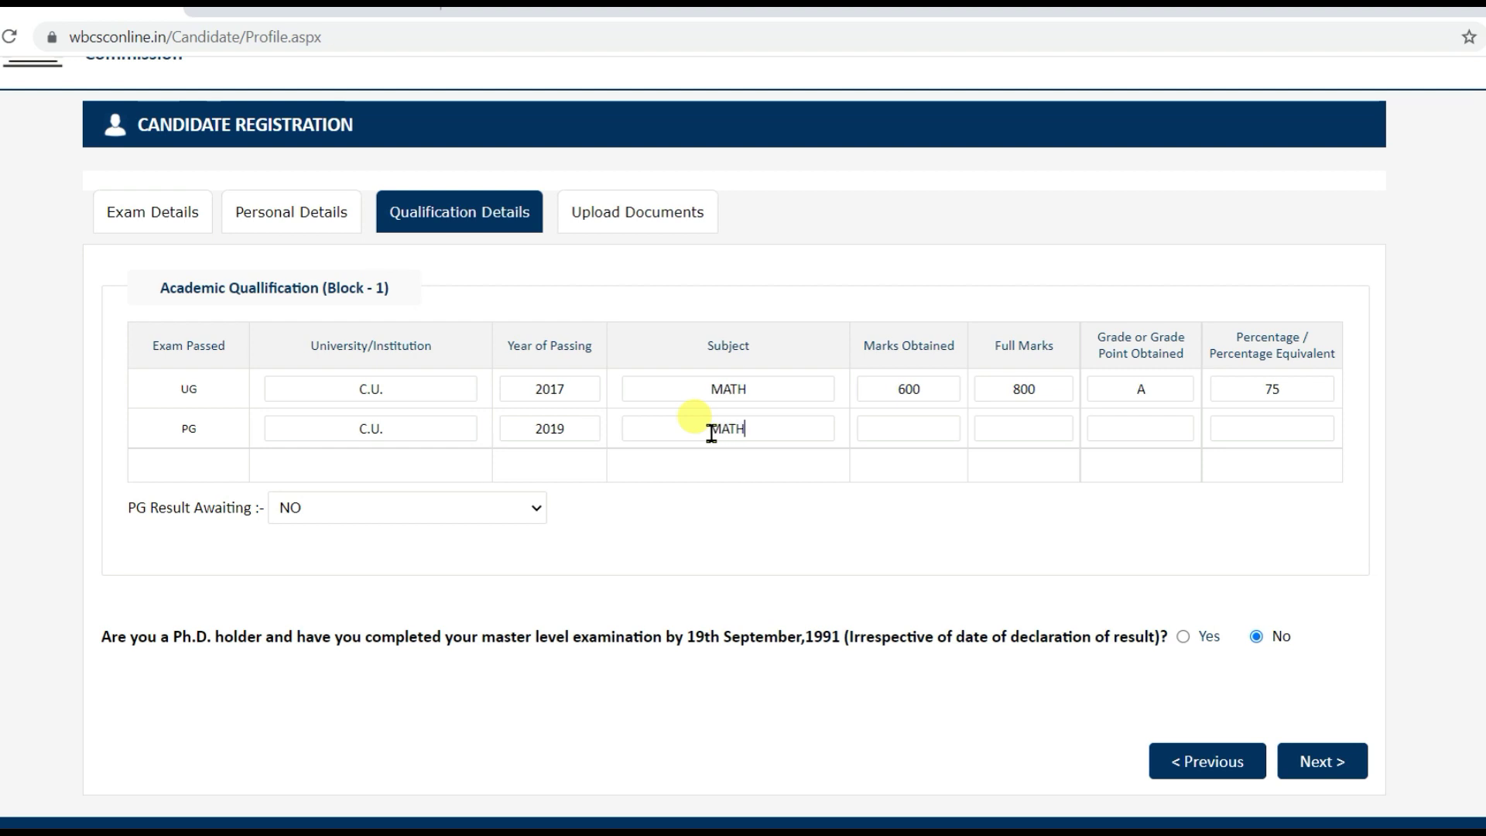
left_click(909, 430)
type("950")
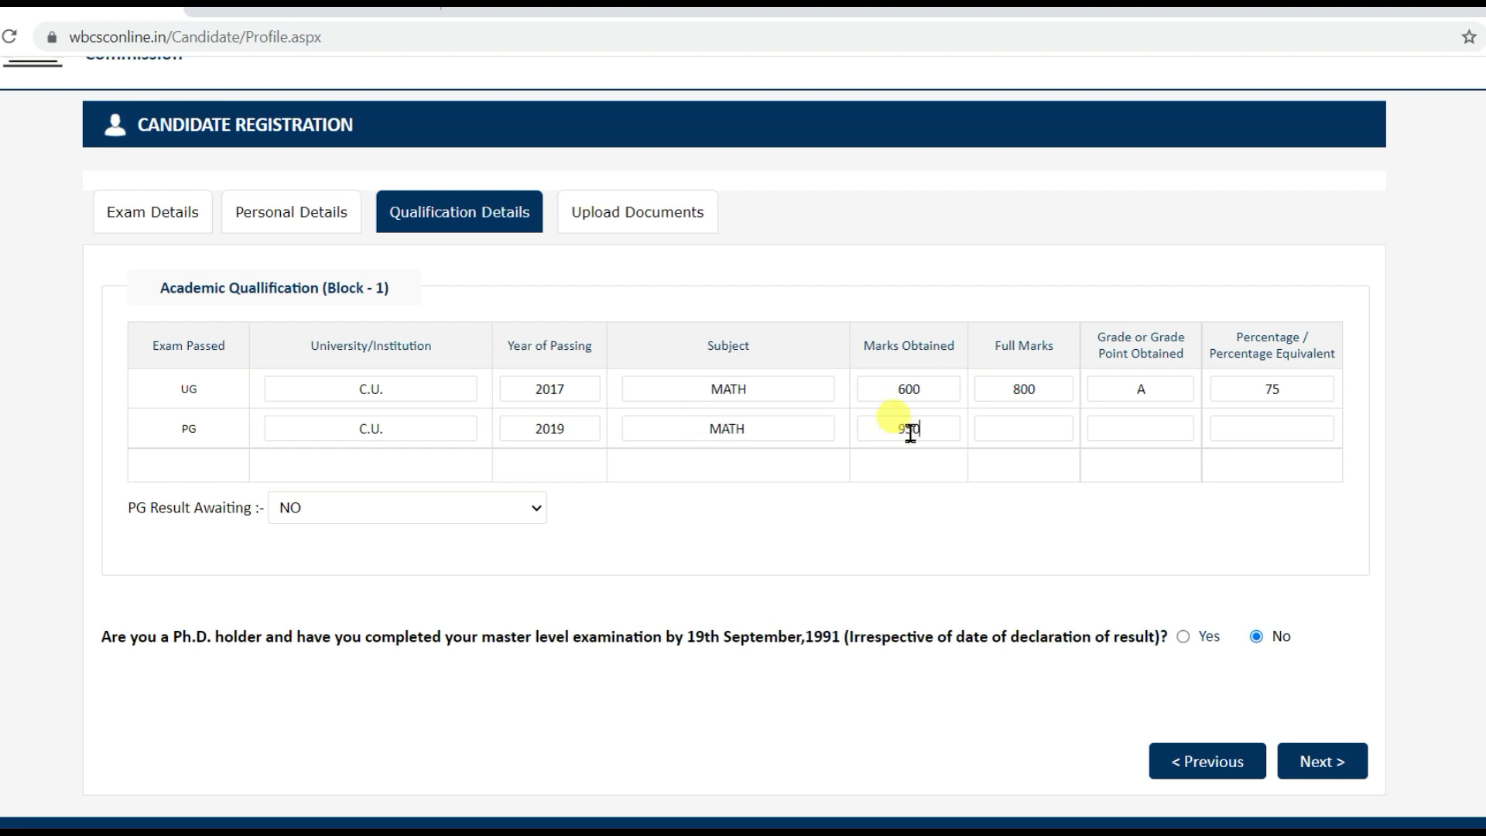
left_click(1020, 430)
type("1200")
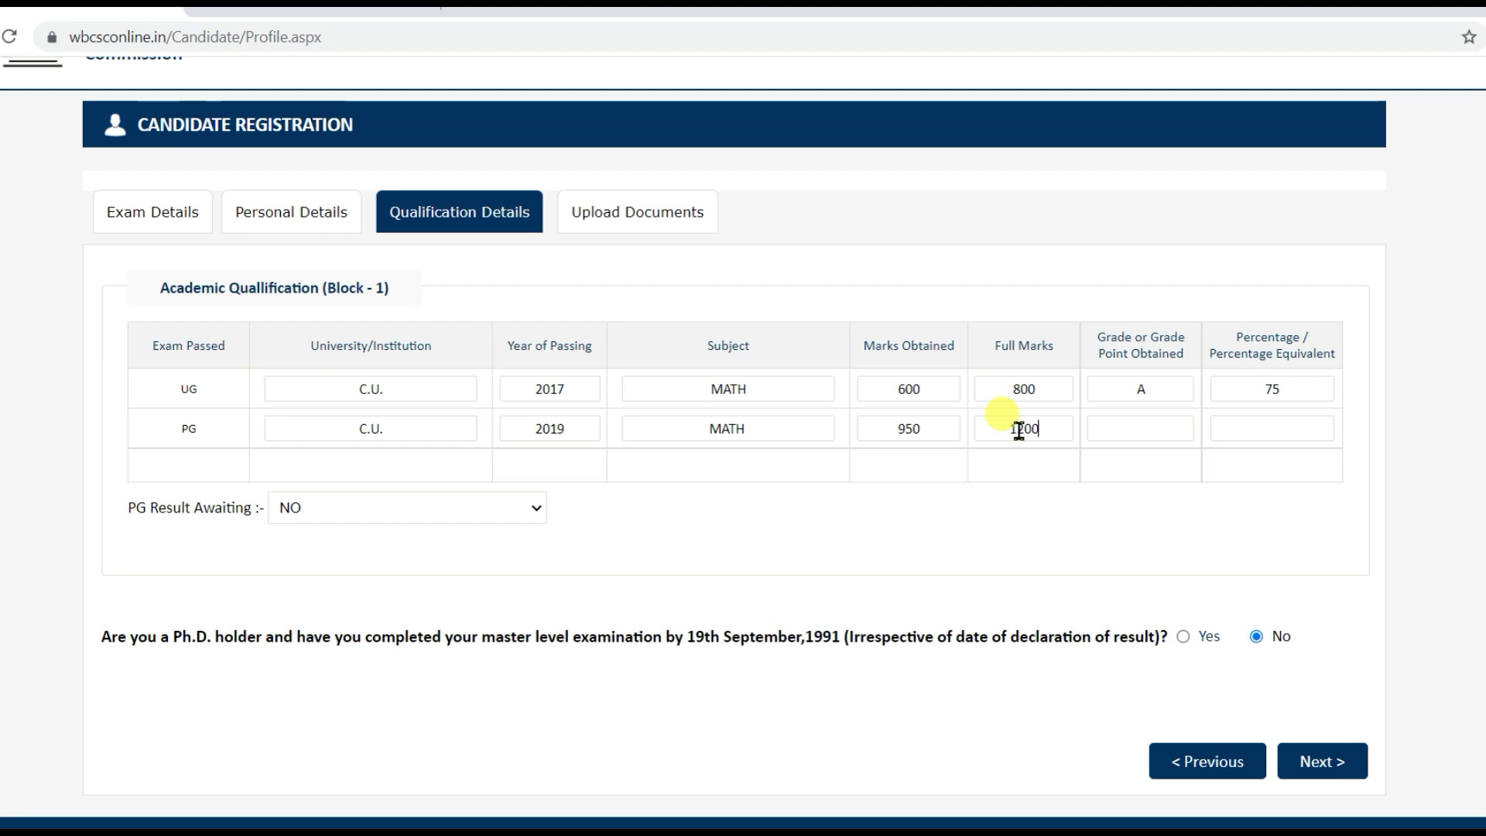
- Set the PG grade to A and fill the 79% percentage
left_click(1133, 435)
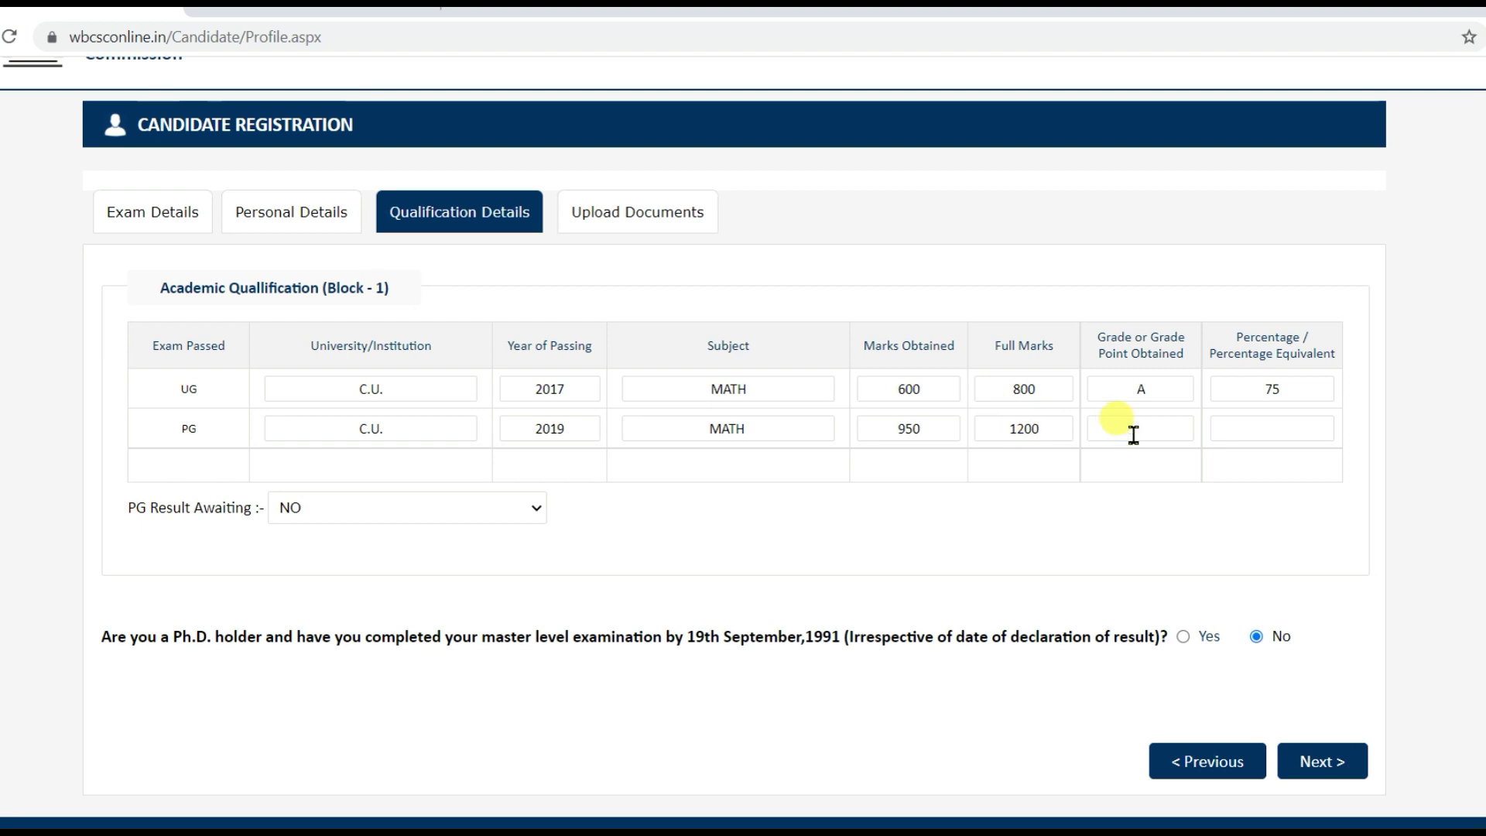
type("A")
left_click(1264, 434)
left_click(539, 511)
- Set PG Result Awaiting to YES and continue to Upload Documents
left_click(404, 552)
left_click(1313, 767)
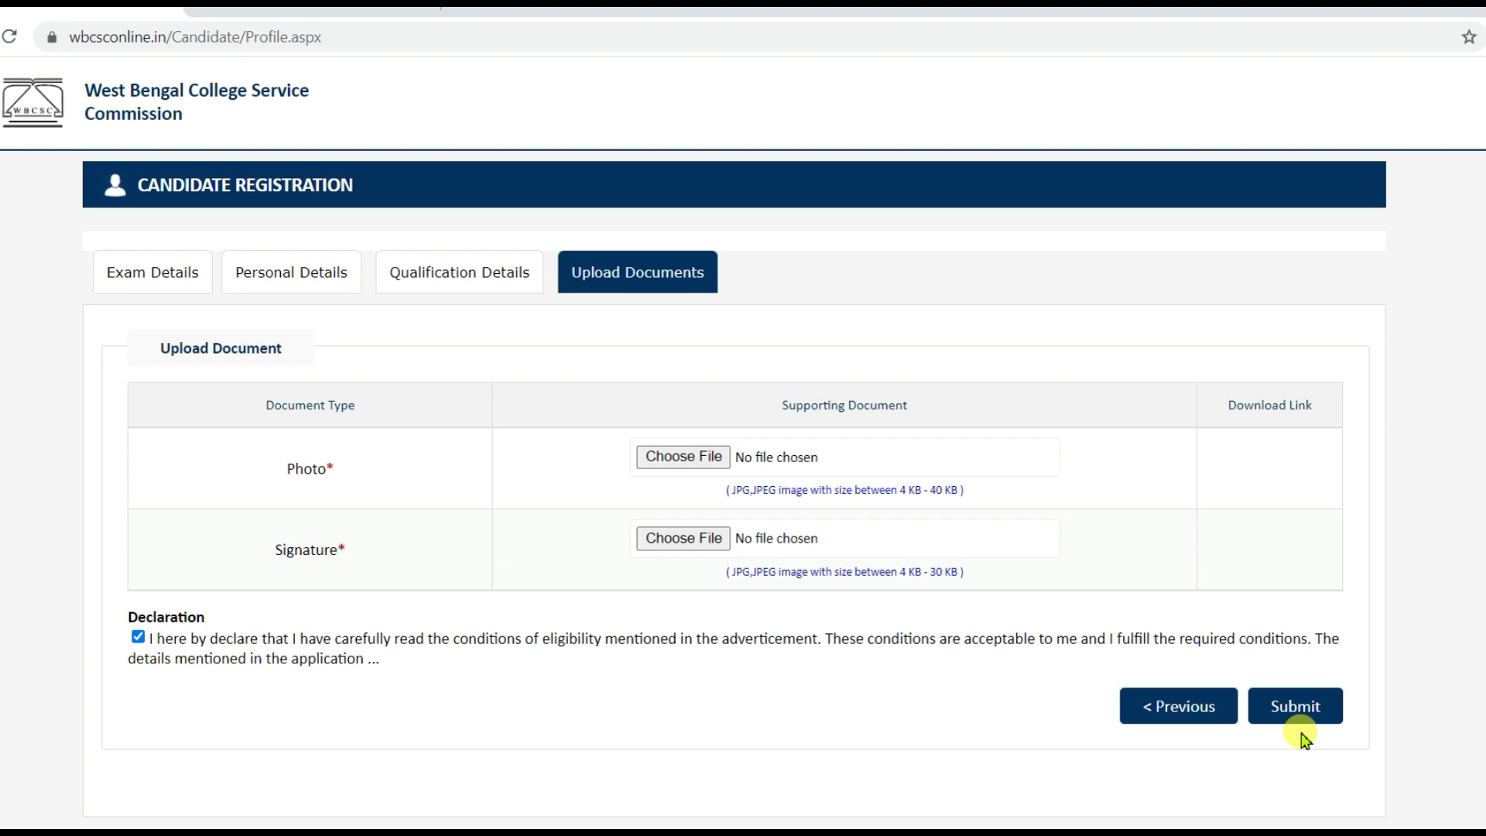
- Submit with no Photo or Signature file, then bring up a blank Personal Details form
left_click(1299, 706)
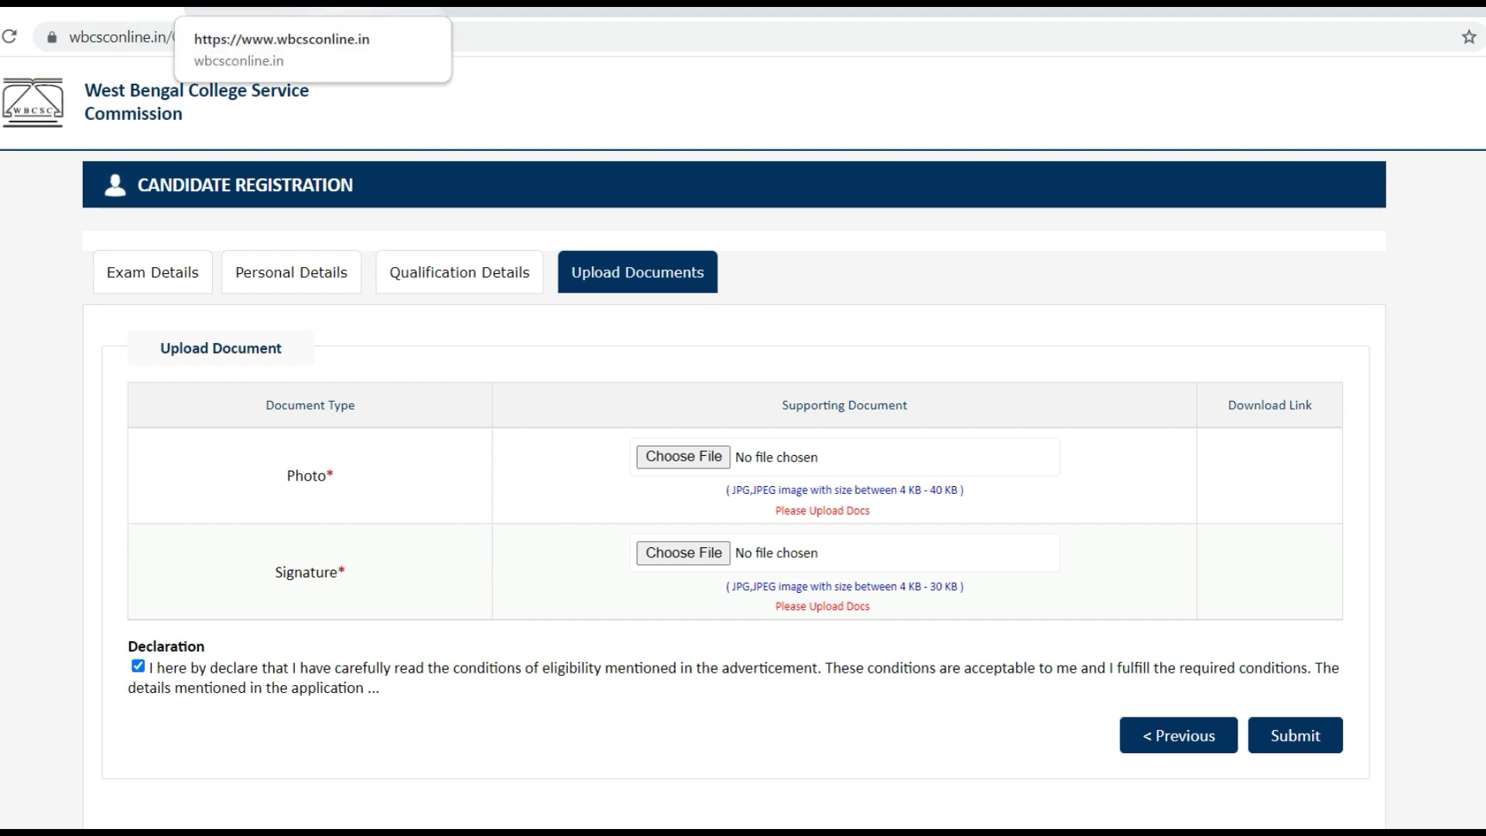
left_click(310, 9)
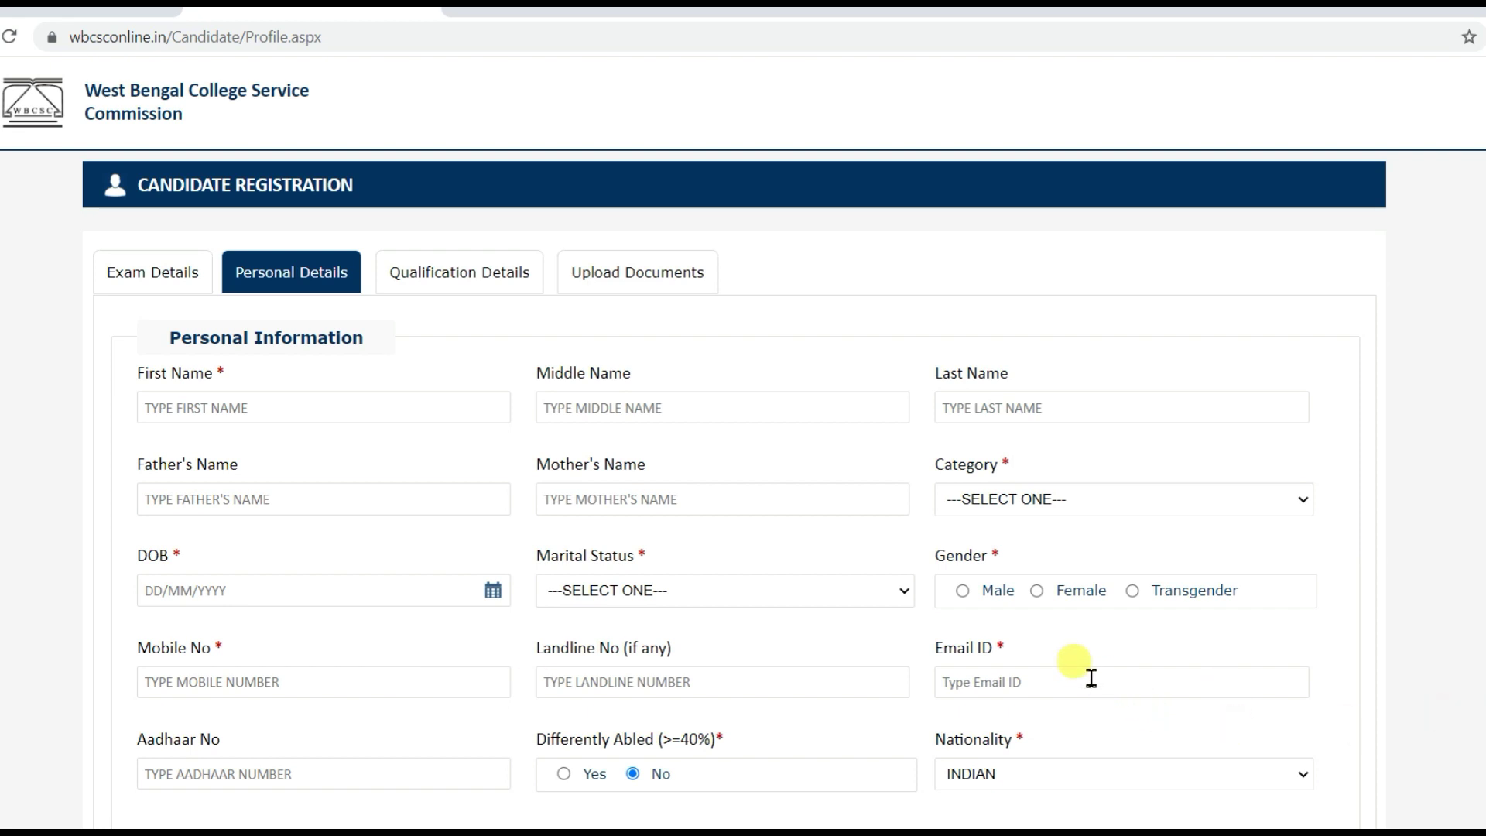
scroll(1091, 678, "down", 10)
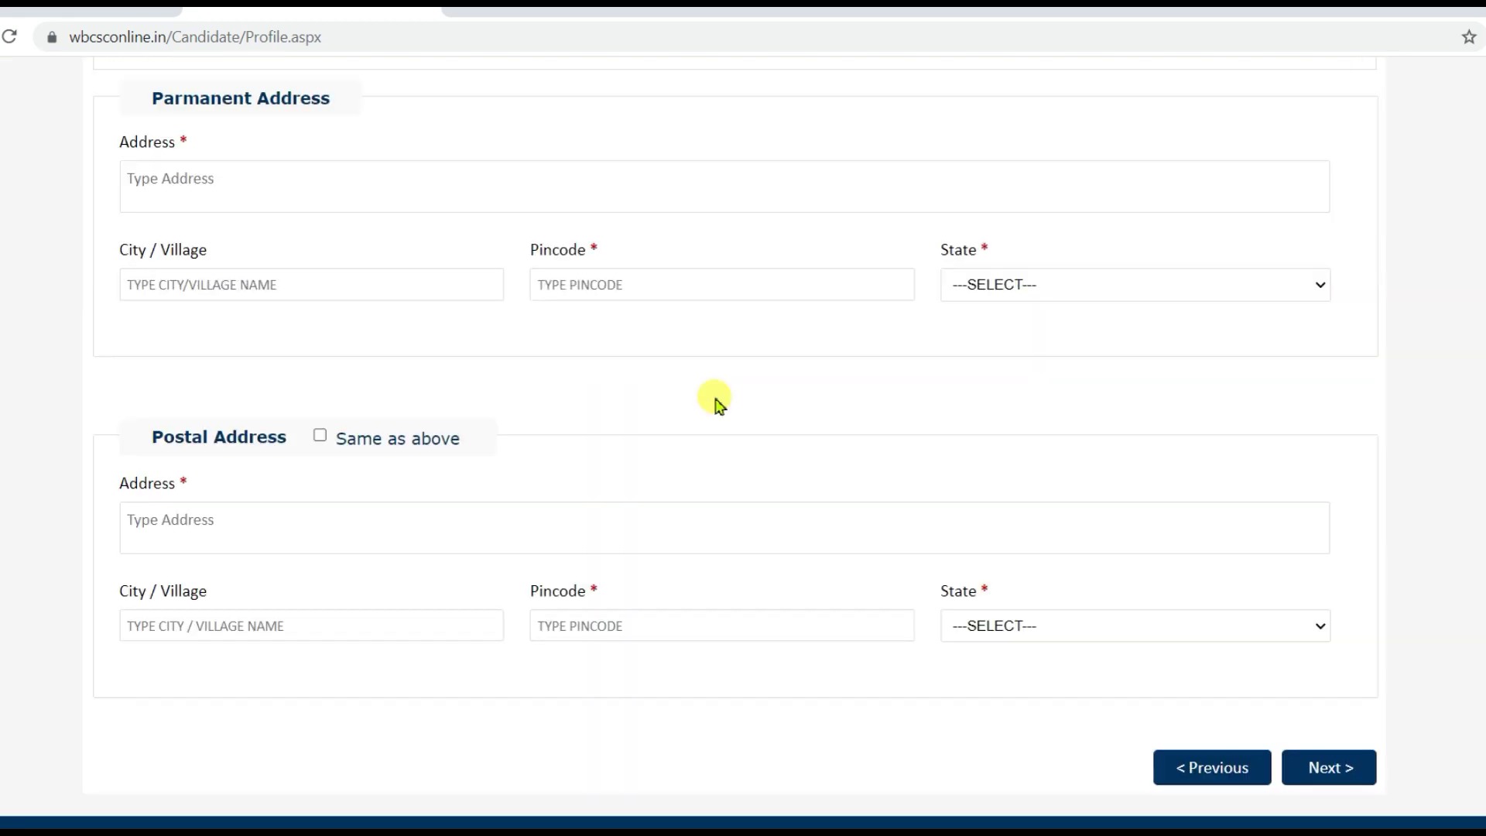